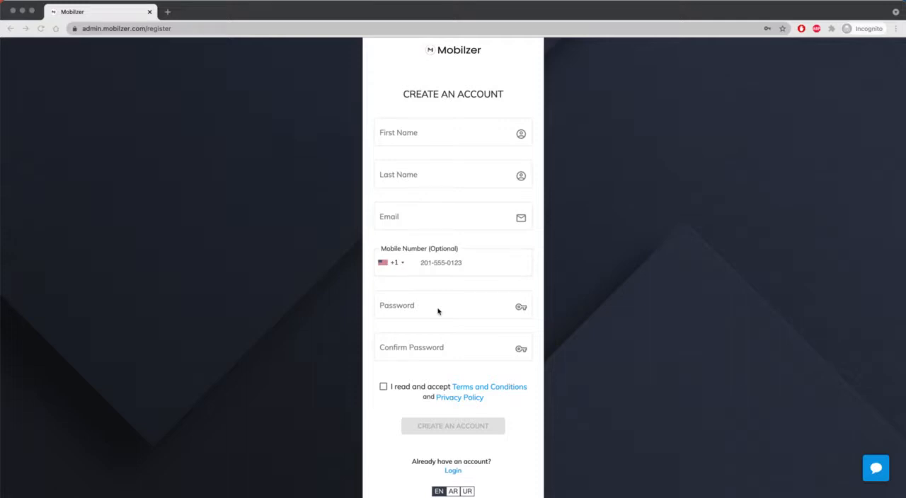
Enter the account holder's first and last name in the registration form
{"action": "left_click", "coordinate": [453, 131]}
{"action": "key", "text": "Tab"}
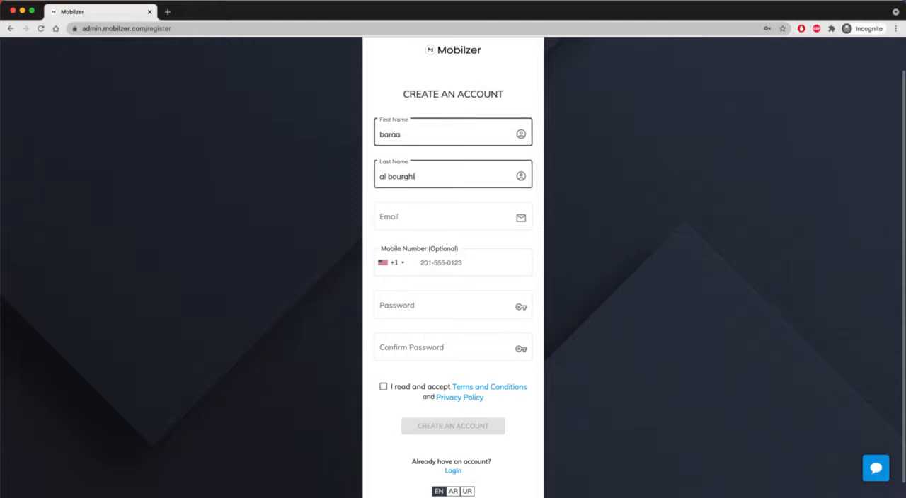
Fill in the account's email address and the optional mobile number with the +1 country code
{"action": "key", "text": "Tab"}
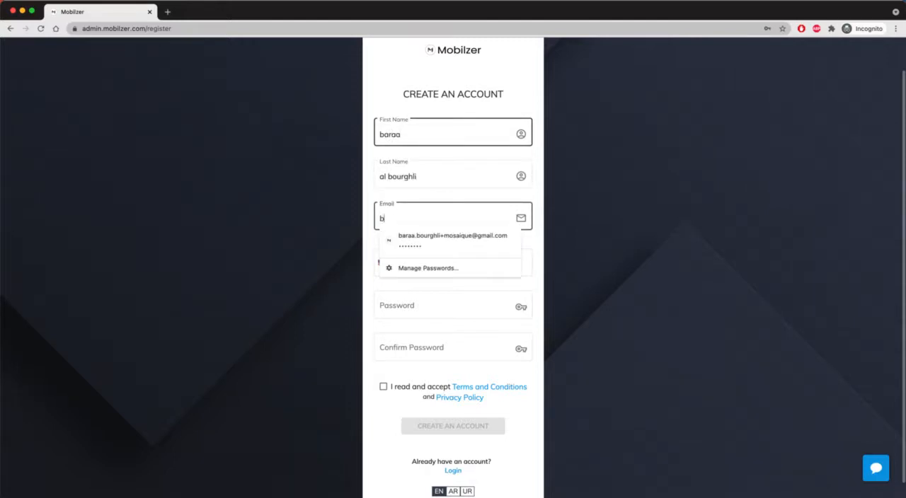
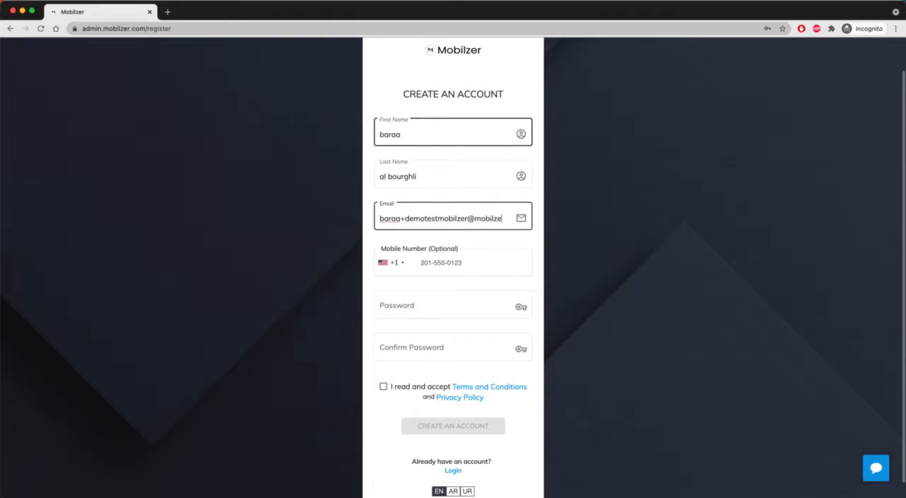
{"action": "key", "text": "Tab"}
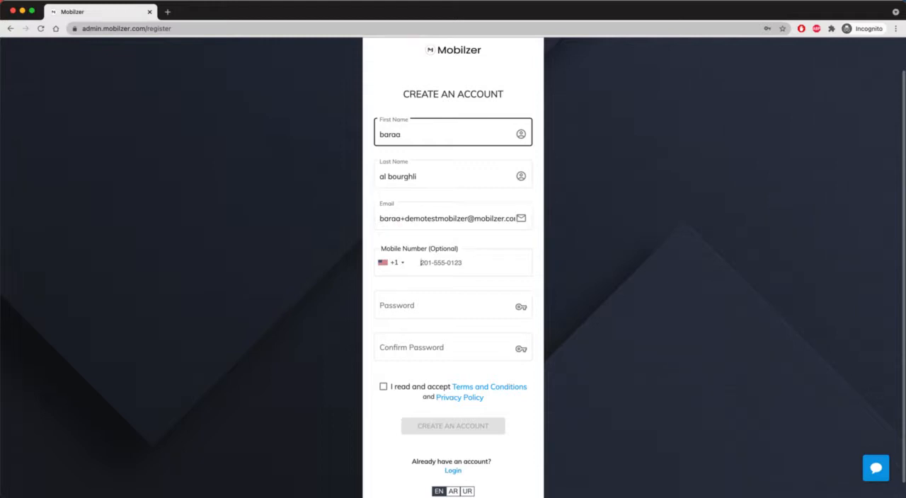
{"action": "type", "text": "643333222"}
{"action": "key", "text": "Tab"}
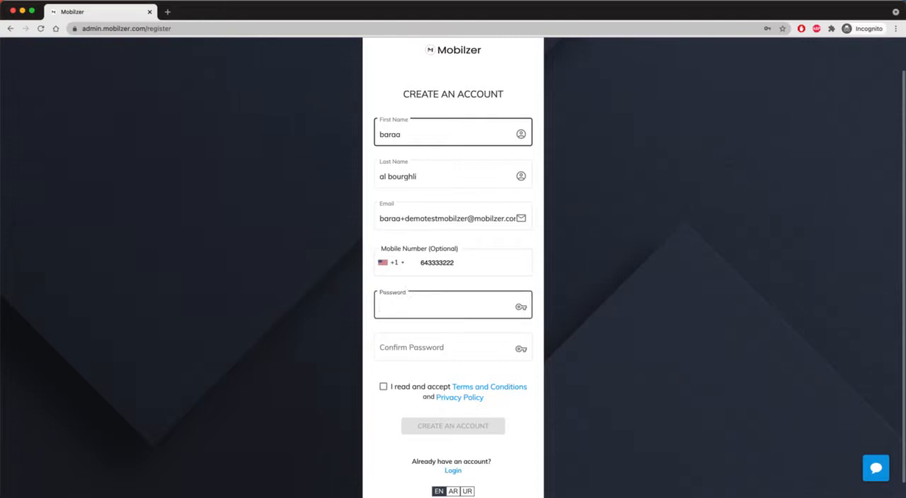
Enter and confirm the account password, and create the account with the terms and privacy policy accepted
{"action": "type", "text": "********"}
{"action": "key", "text": "Tab"}
{"action": "type", "text": "*******"}
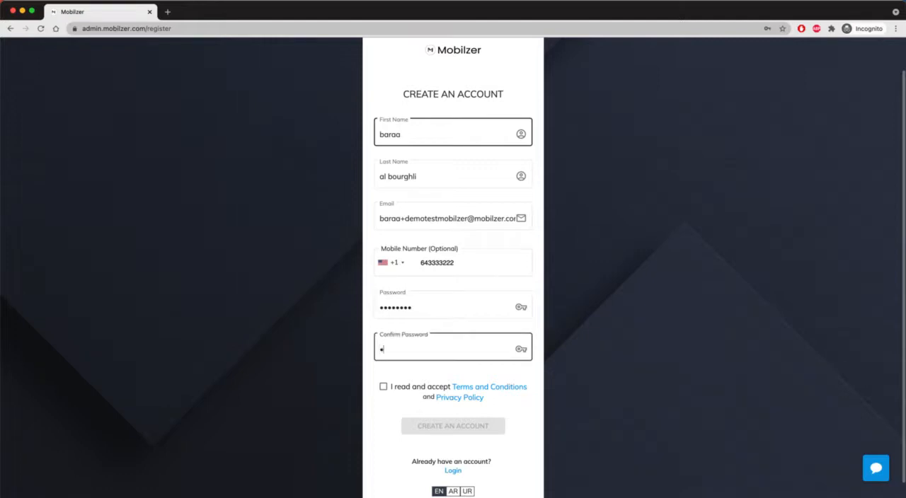
{"action": "type", "text": "*"}
{"action": "left_click", "coordinate": [384, 386]}
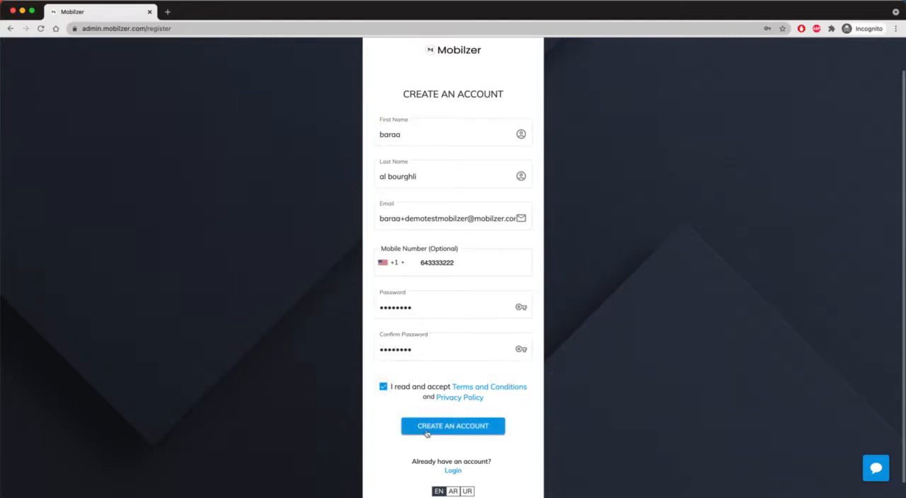
{"action": "left_click", "coordinate": [427, 427]}
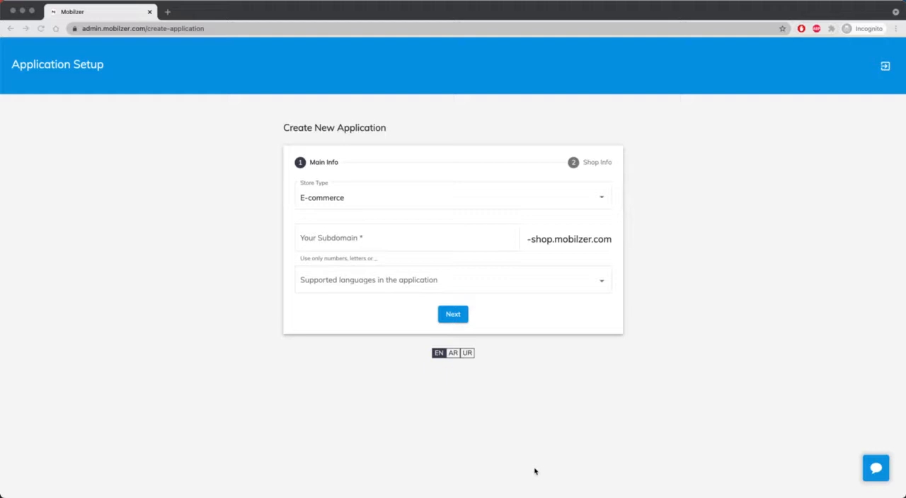
Choose E-commerce as the new application's store type and set its subdomain to testdemostore
{"action": "left_click", "coordinate": [450, 201]}
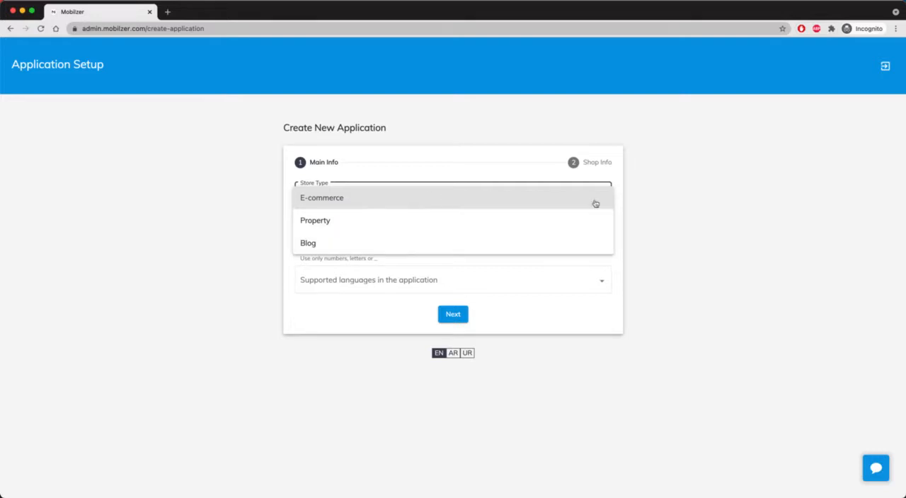
{"action": "left_click", "coordinate": [530, 207]}
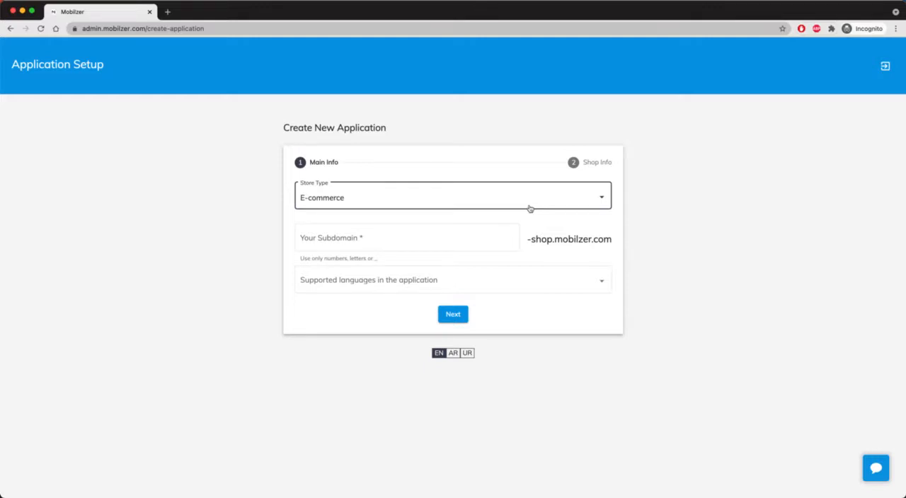
{"action": "left_click", "coordinate": [440, 240]}
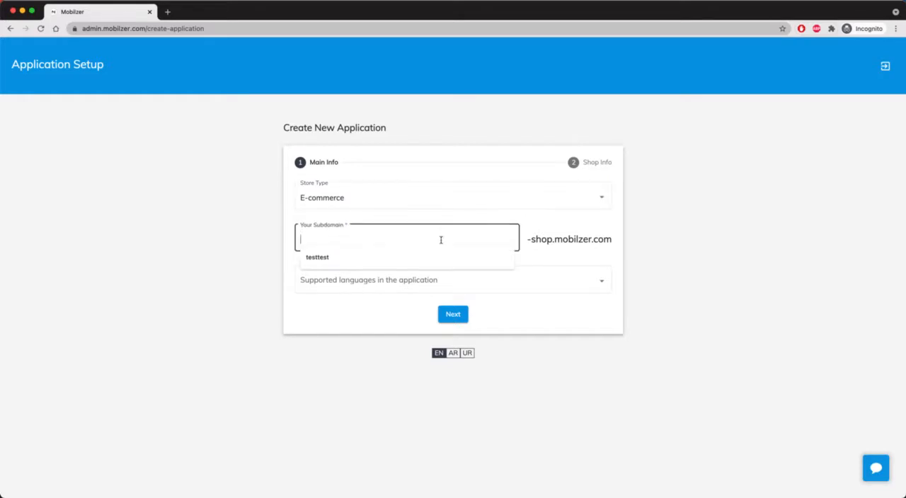
{"action": "type", "text": "testdemostore"}
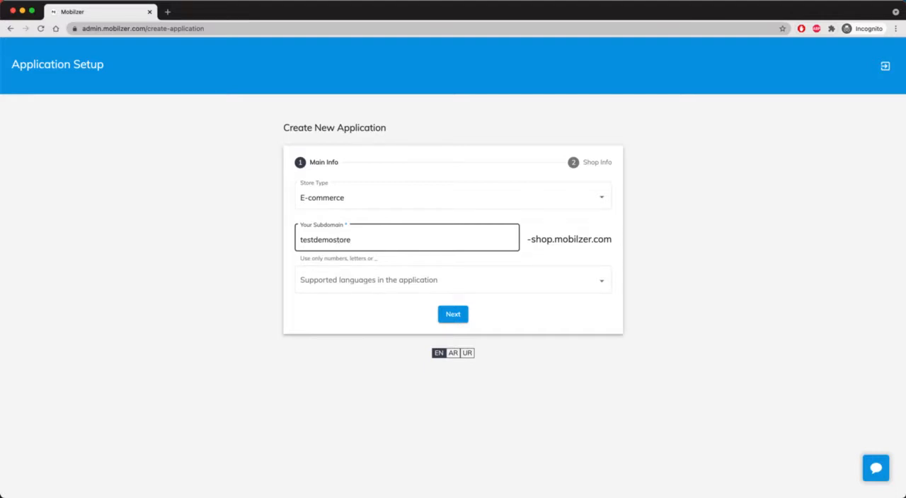
Select English as the application's supported language and continue to the shop info
{"action": "left_click", "coordinate": [439, 283]}
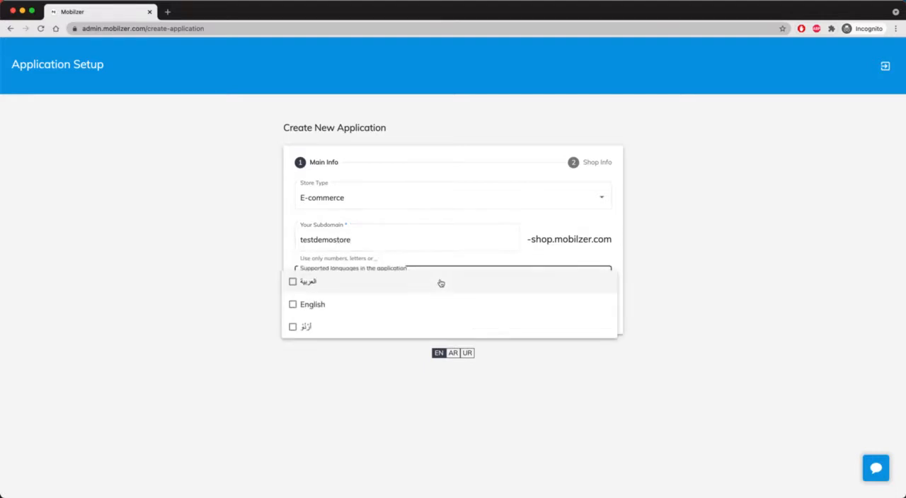
{"action": "left_click", "coordinate": [304, 307]}
{"action": "left_click", "coordinate": [226, 319]}
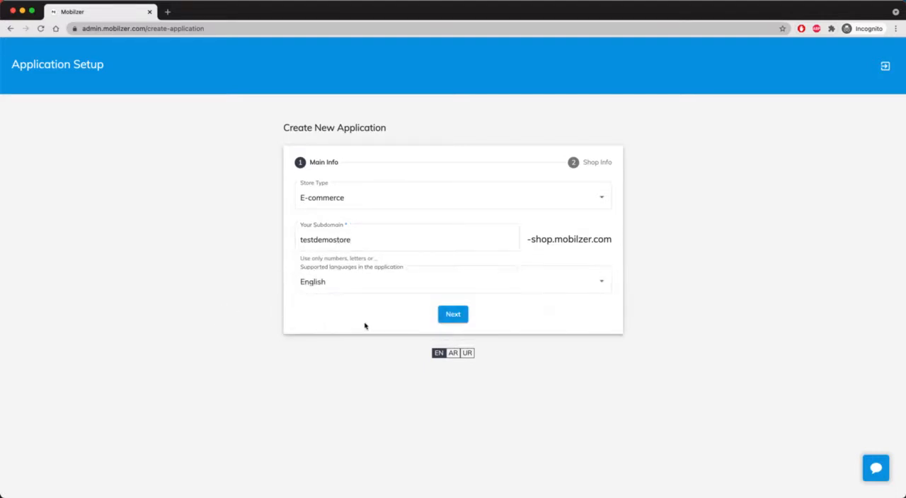
{"action": "left_click", "coordinate": [454, 316]}
Name the store "Demo store mobilzer" and describe it as "This is a demo store for mobilzer"
{"action": "left_click", "coordinate": [380, 195]}
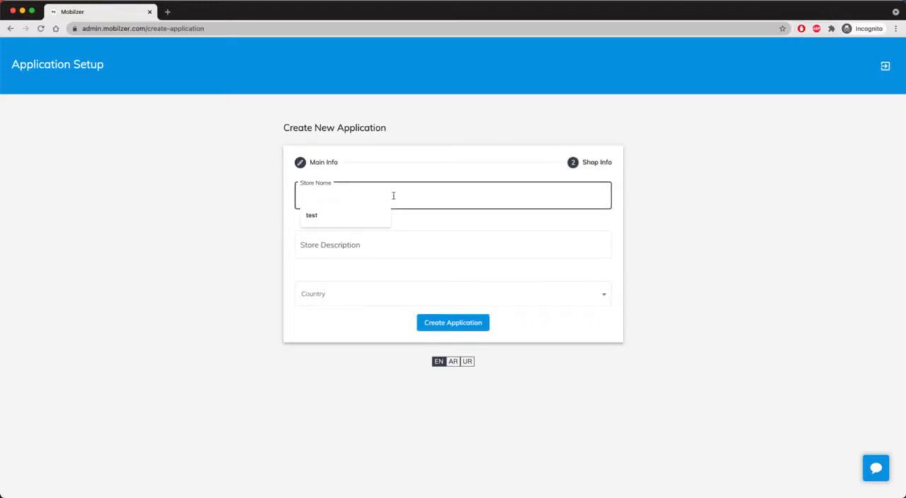
{"action": "type", "text": "Dem"}
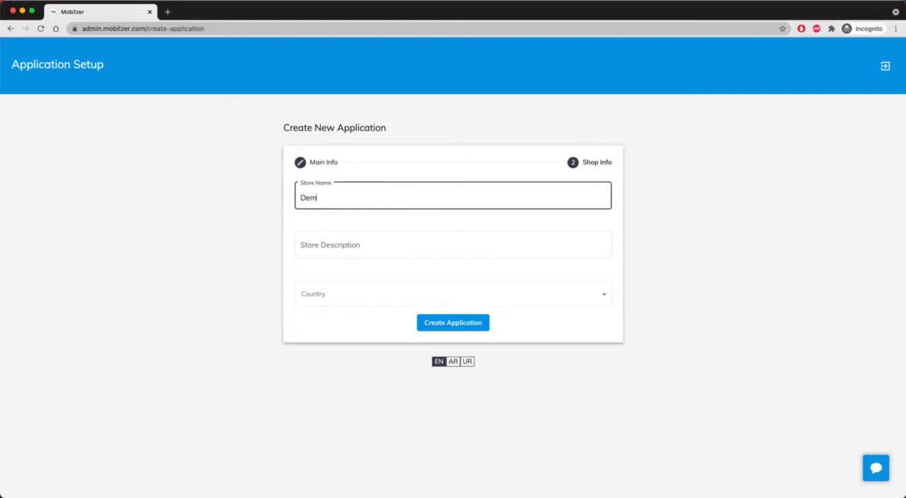
{"action": "type", "text": "o store mobilzer"}
{"action": "key", "text": "Tab"}
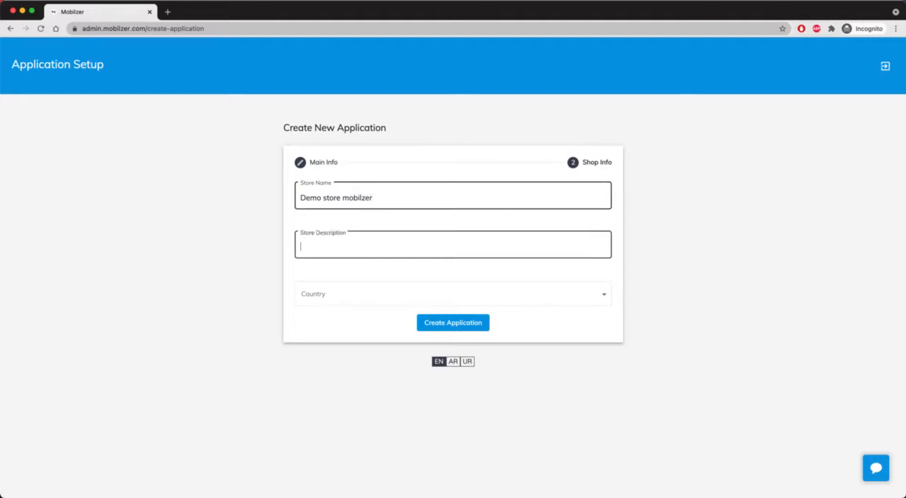
{"action": "type", "text": "This is a demo store for mobi"}
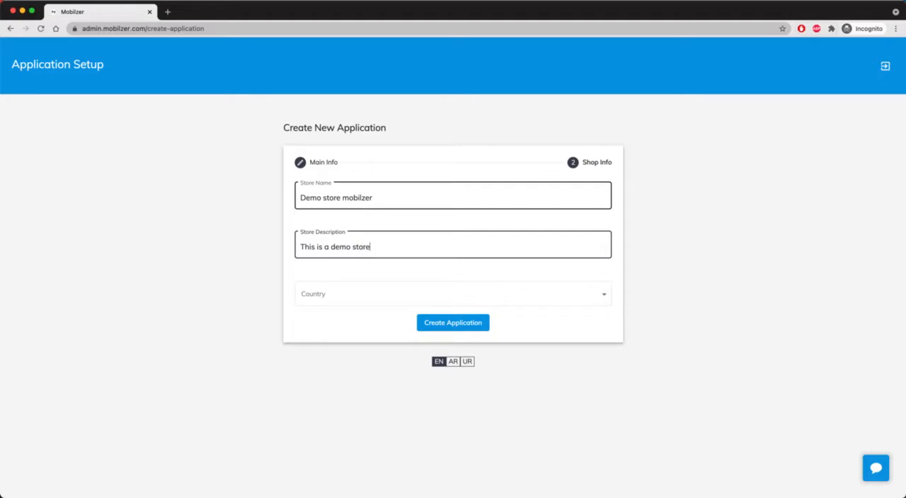
{"action": "type", "text": "lzer"}
Select the store's country and create the application
{"action": "left_click", "coordinate": [325, 303]}
{"action": "left_click", "coordinate": [330, 344]}
{"action": "left_click", "coordinate": [432, 325]}
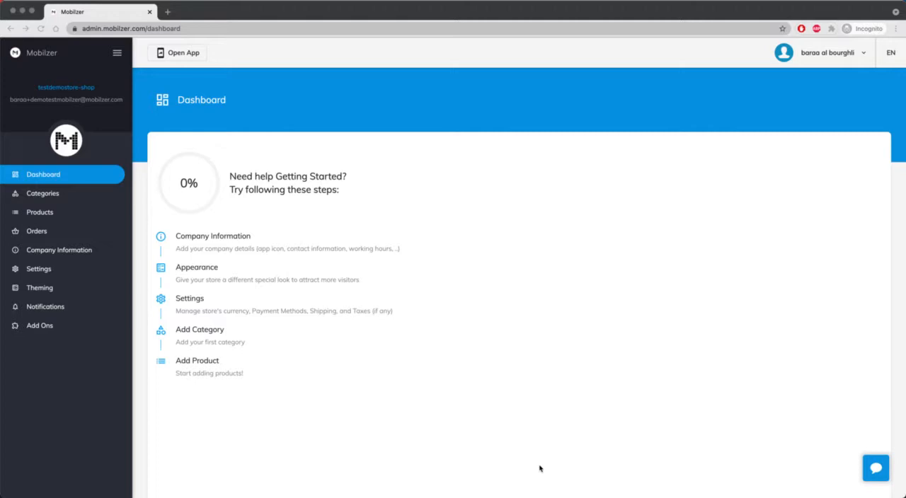
Open the company information and examine its basic info, contact information, contacts and business hours sections
{"action": "left_click", "coordinate": [210, 239]}
{"action": "left_click", "coordinate": [207, 239]}
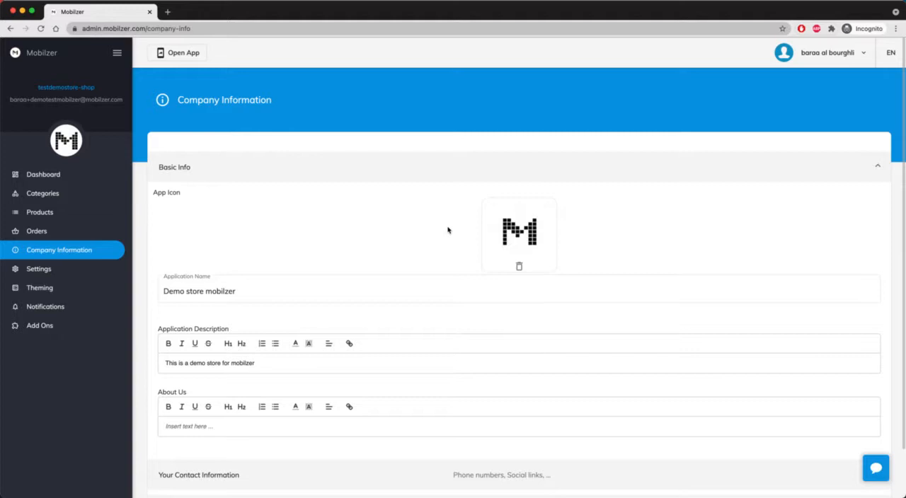
{"action": "scroll", "coordinate": [403, 228], "scroll_direction": "down", "scroll_amount": 1}
{"action": "scroll", "coordinate": [395, 275], "scroll_direction": "down", "scroll_amount": 4}
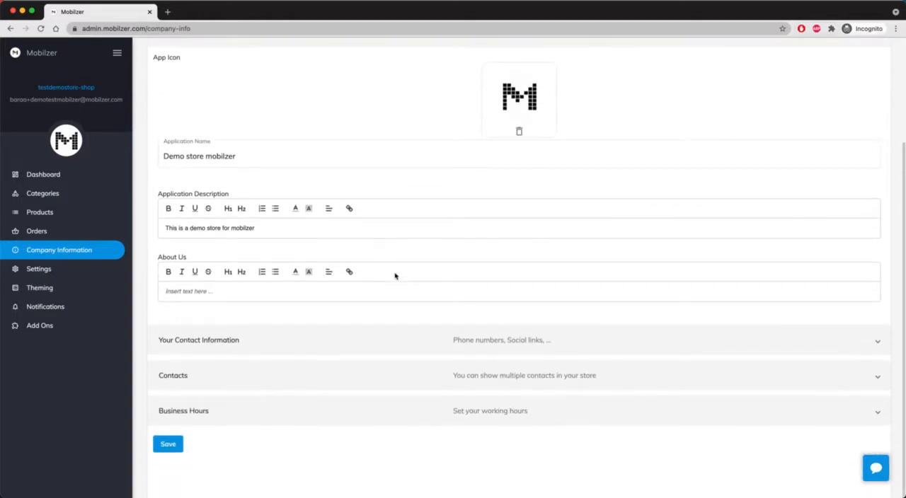
{"action": "left_click", "coordinate": [414, 341]}
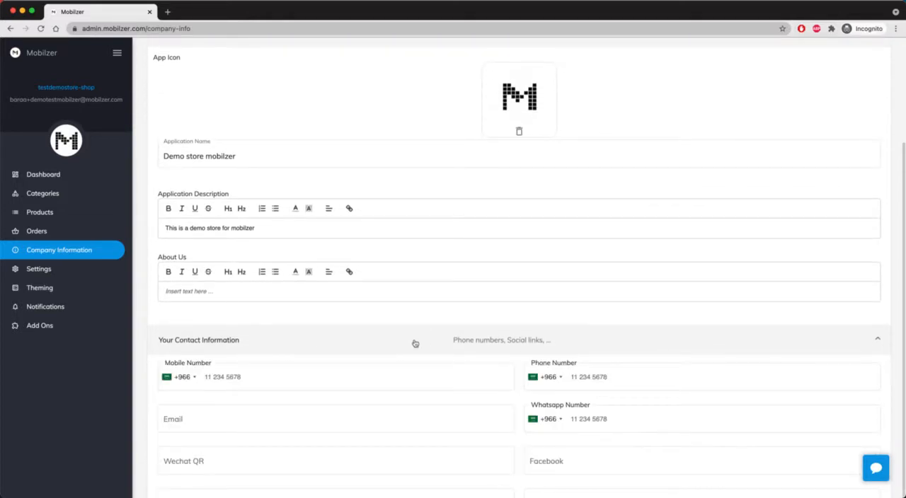
{"action": "scroll", "coordinate": [416, 337], "scroll_direction": "down", "scroll_amount": 5}
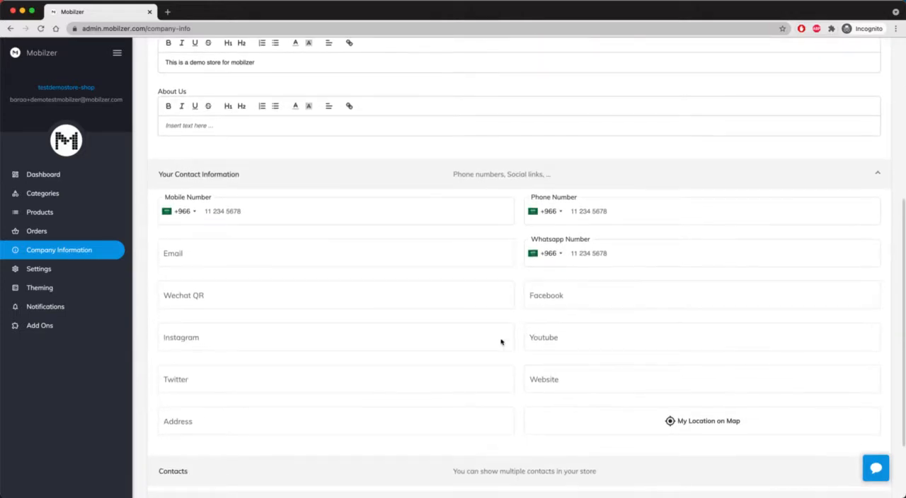
{"action": "left_click", "coordinate": [372, 172]}
{"action": "scroll", "coordinate": [296, 212], "scroll_direction": "up", "scroll_amount": 5}
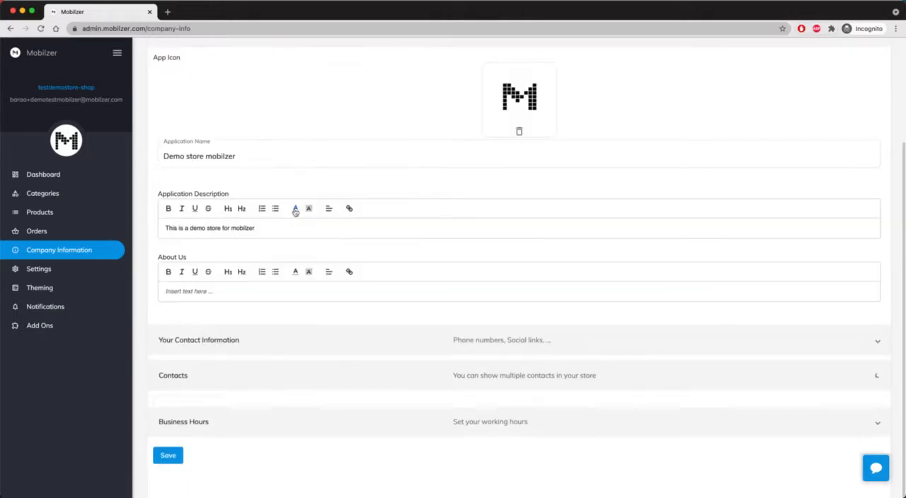
{"action": "left_click", "coordinate": [359, 382]}
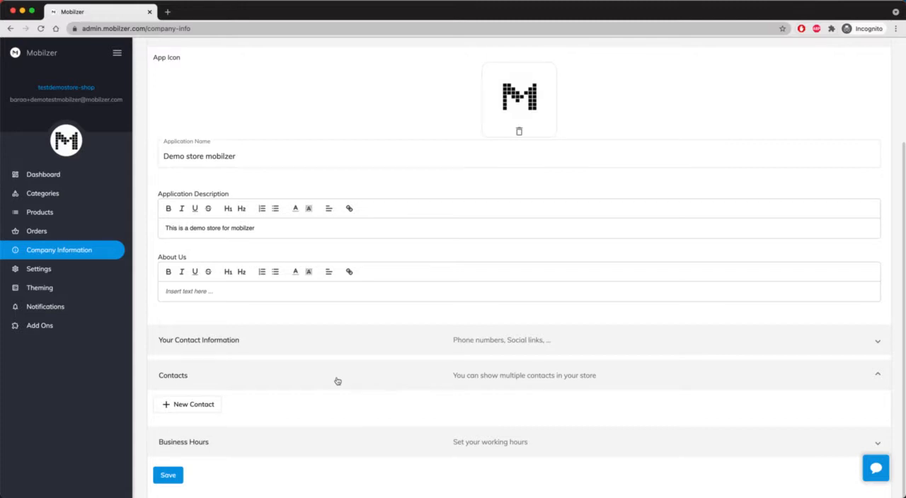
{"action": "left_click", "coordinate": [337, 381]}
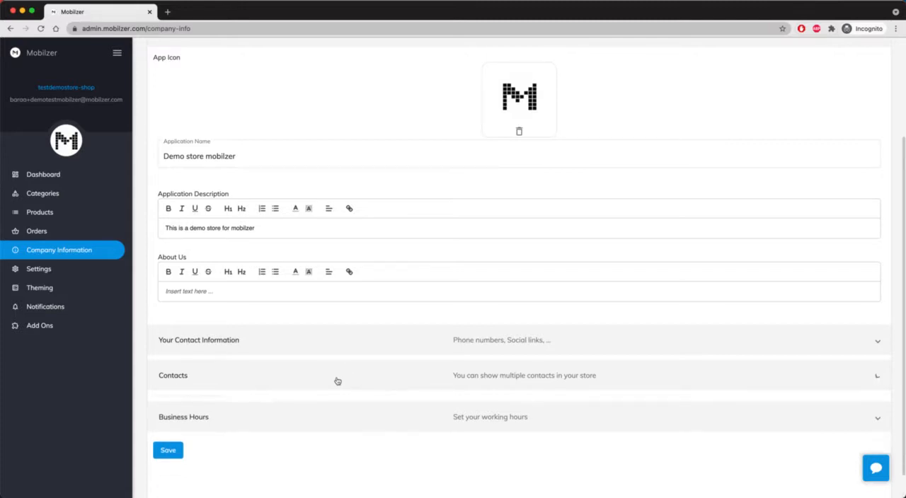
{"action": "left_click", "coordinate": [373, 414]}
{"action": "scroll", "coordinate": [375, 412], "scroll_direction": "down", "scroll_amount": 4}
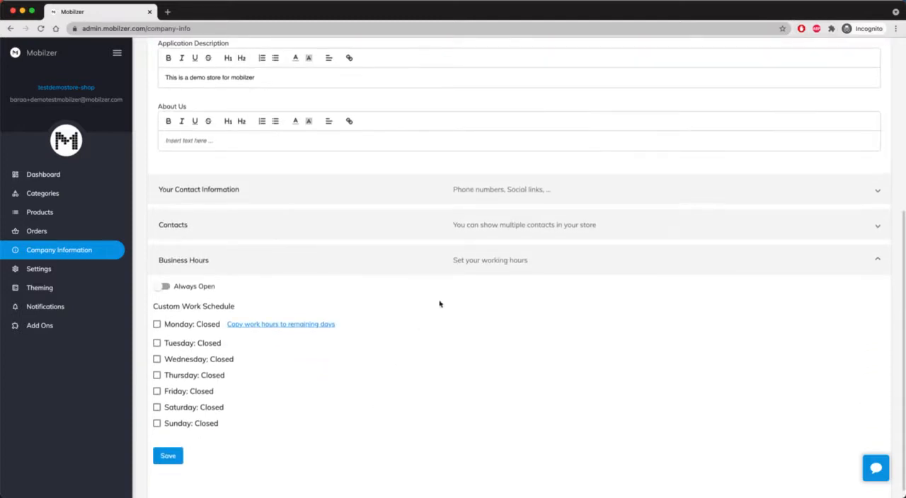
{"action": "left_click", "coordinate": [467, 260]}
{"action": "scroll", "coordinate": [340, 242], "scroll_direction": "up", "scroll_amount": 5}
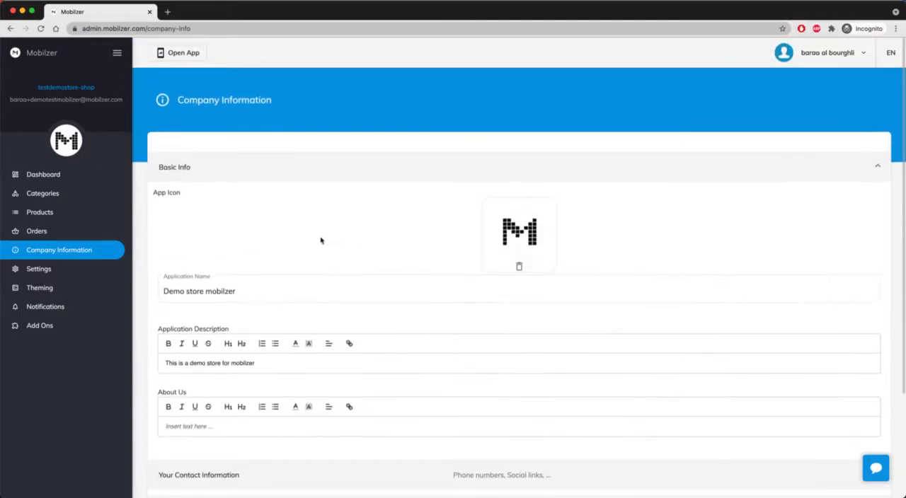
Format the whole application description as an H1 heading
{"action": "scroll", "coordinate": [253, 390], "scroll_direction": "down", "scroll_amount": 3}
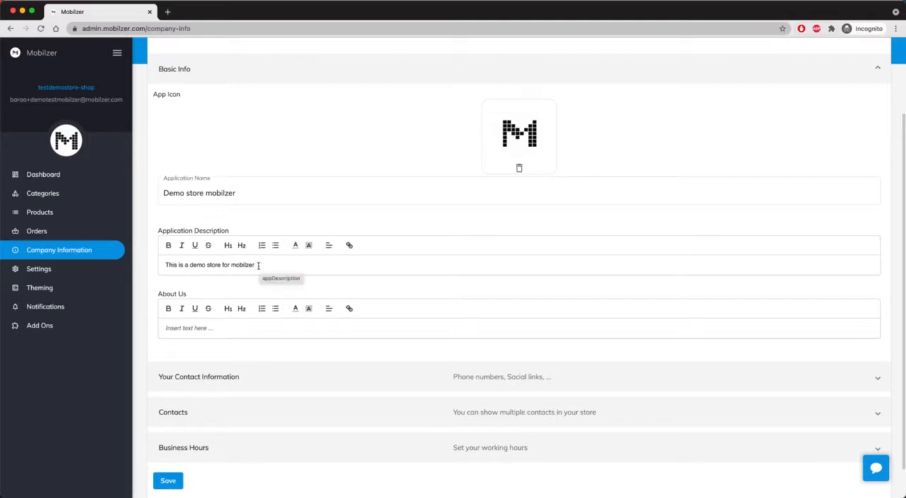
{"action": "left_click_drag", "start_coordinate": [259, 265], "coordinate": [157, 265]}
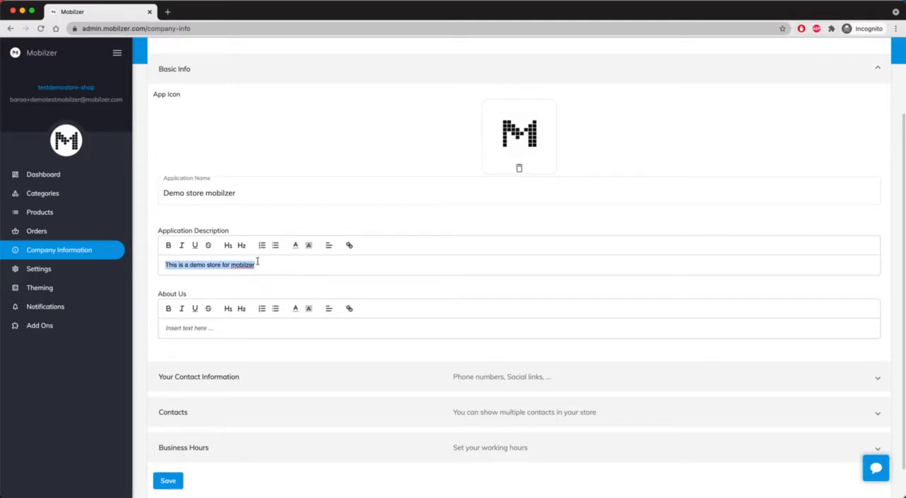
{"action": "left_click", "coordinate": [228, 245]}
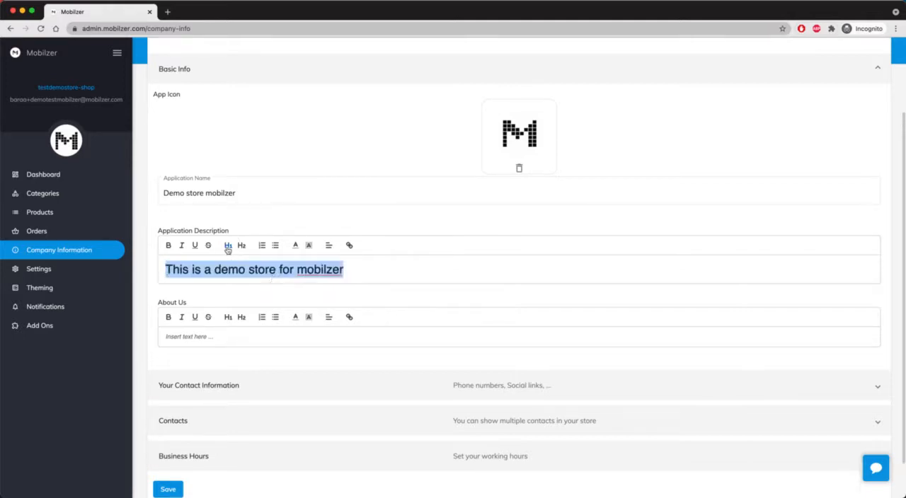
{"action": "left_click", "coordinate": [305, 293]}
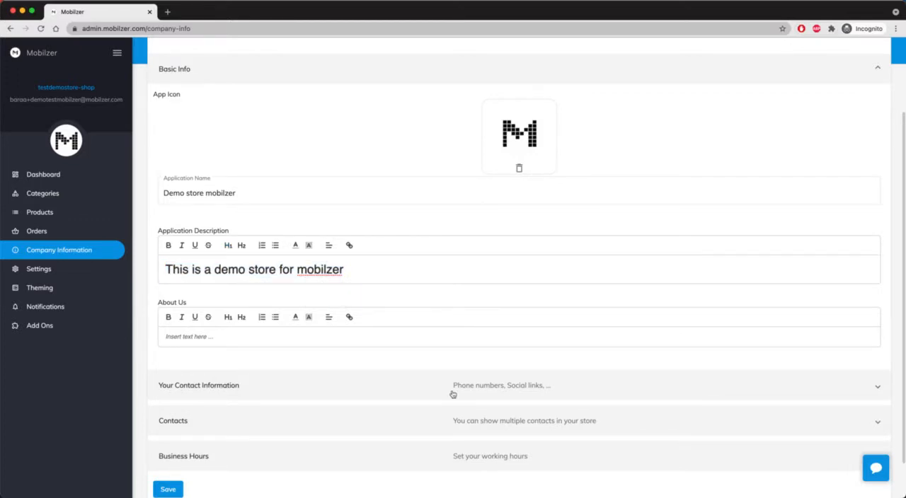
Write "Mobilzer is a company that want to serve it's customers better." as the About Us text
{"action": "left_click", "coordinate": [387, 340]}
{"action": "type", "text": "Mobilzer is a company f"}
{"action": "type", "text": "hat want to ser"}
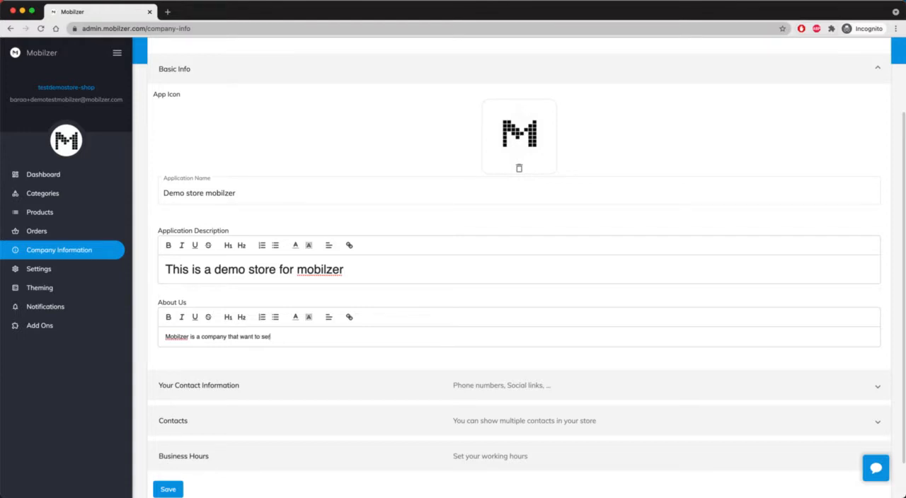
{"action": "type", "text": "ve it's customers better."}
Open the company's contact information and set the mobile, phone and WhatsApp country codes to United States (+1)
{"action": "left_click", "coordinate": [417, 394]}
{"action": "scroll", "coordinate": [390, 369], "scroll_direction": "down", "scroll_amount": 3}
{"action": "scroll", "coordinate": [377, 360], "scroll_direction": "down", "scroll_amount": 2}
{"action": "left_click", "coordinate": [185, 238]}
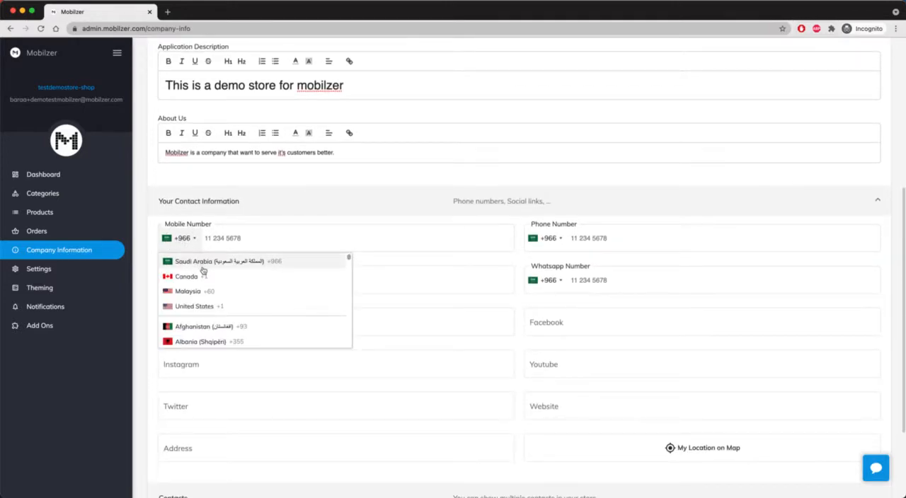
{"action": "left_click", "coordinate": [204, 306]}
{"action": "left_click", "coordinate": [543, 238]}
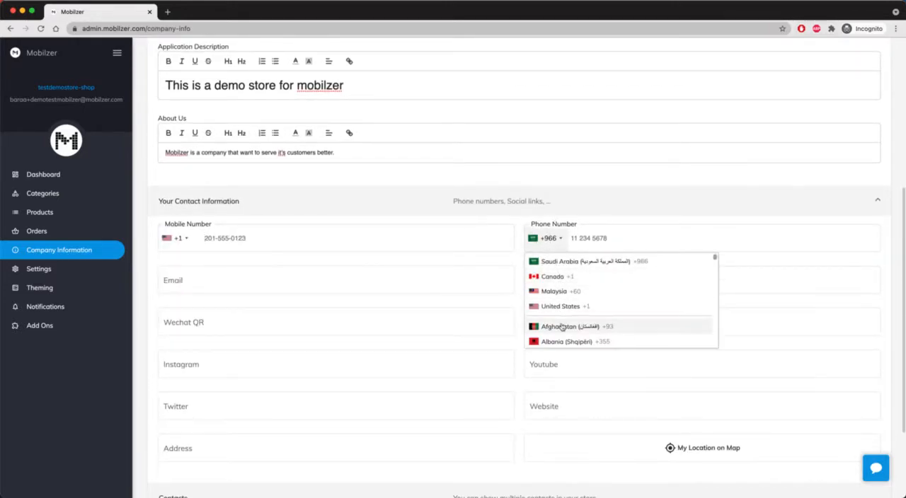
{"action": "left_click", "coordinate": [560, 307]}
{"action": "left_click", "coordinate": [547, 280]}
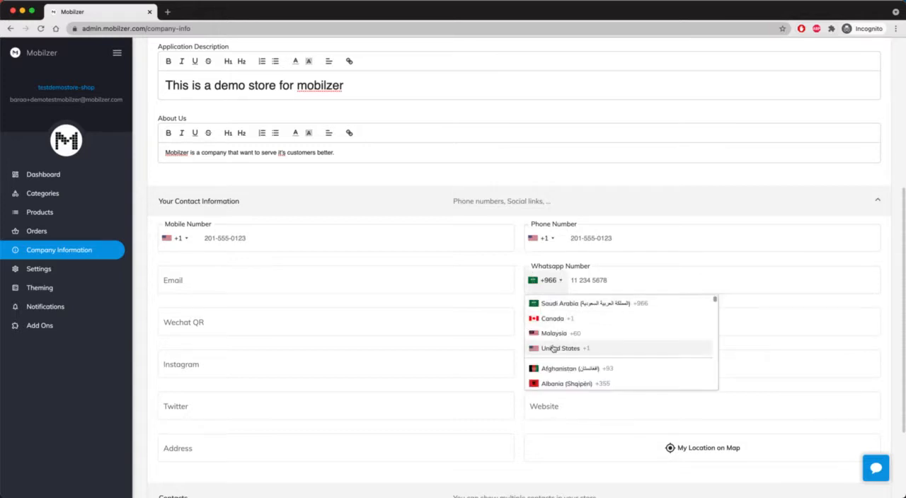
{"action": "left_click", "coordinate": [557, 349]}
Fill in the company's mobile number and phone number
{"action": "left_click", "coordinate": [302, 239]}
{"action": "type", "text": "632"}
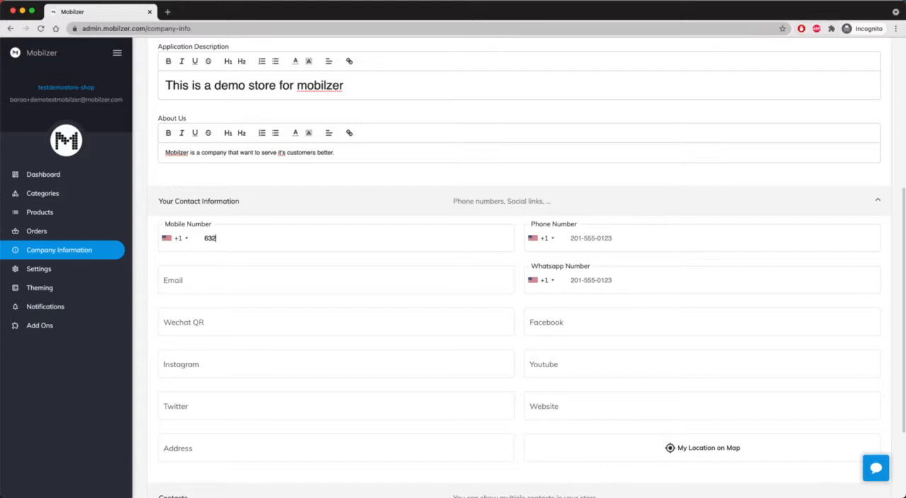
{"action": "type", "text": "111111"}
{"action": "key", "text": "Tab"}
{"action": "type", "text": "678777777"}
{"action": "key", "text": "Tab"}
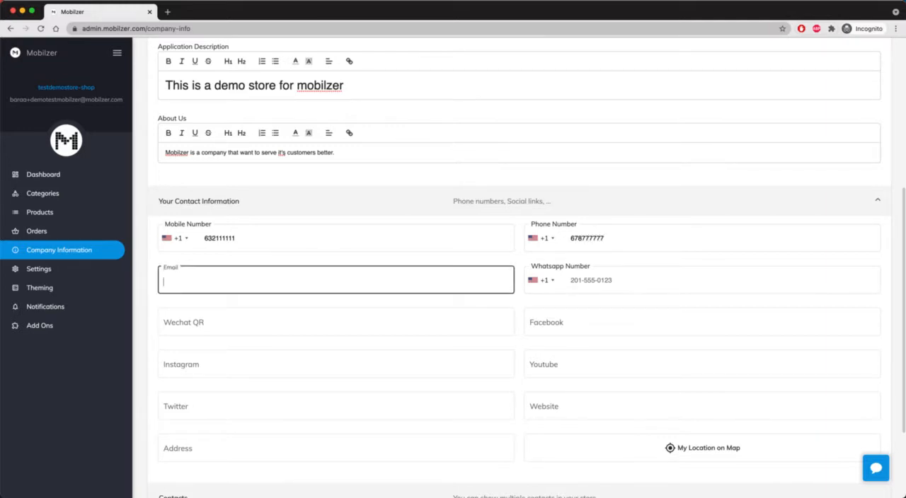
Fill in the company's contact e-mail address and WhatsApp number
{"action": "key", "text": "Tab"}
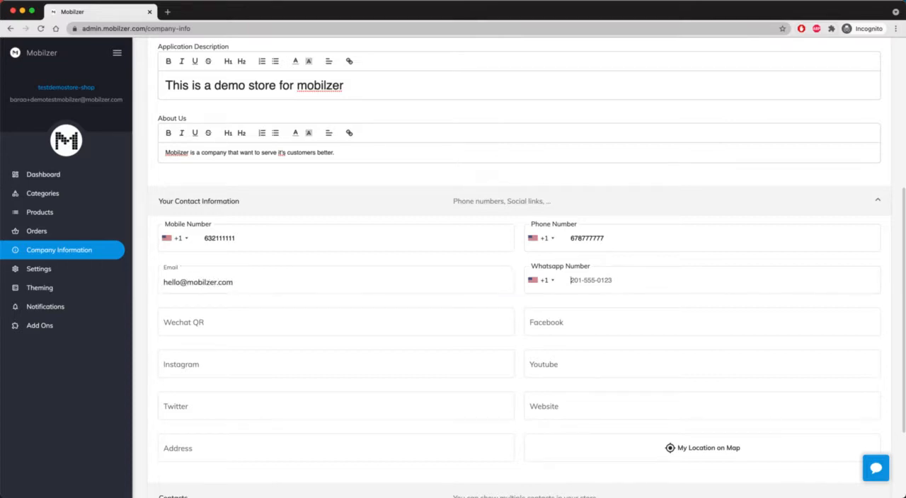
{"action": "type", "text": "653333333"}
{"action": "key", "text": "Tab"}
{"action": "key", "text": "Tab"}
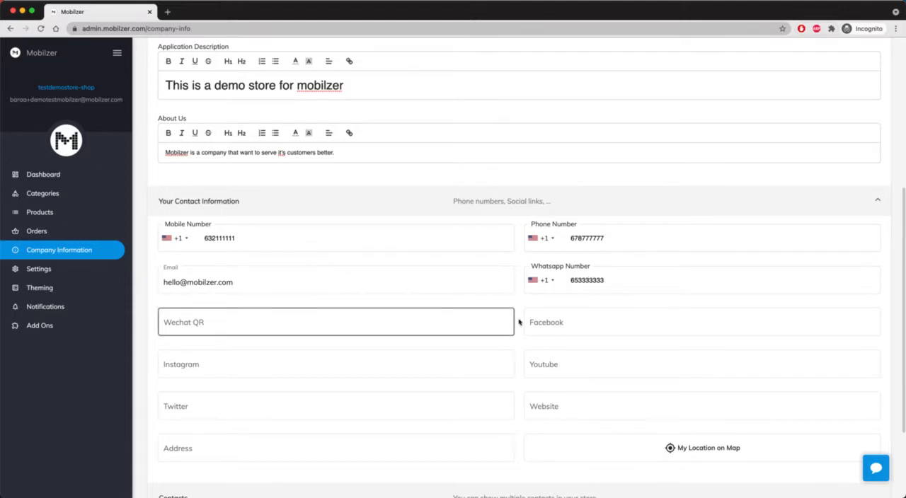
{"action": "type", "text": "htt"}
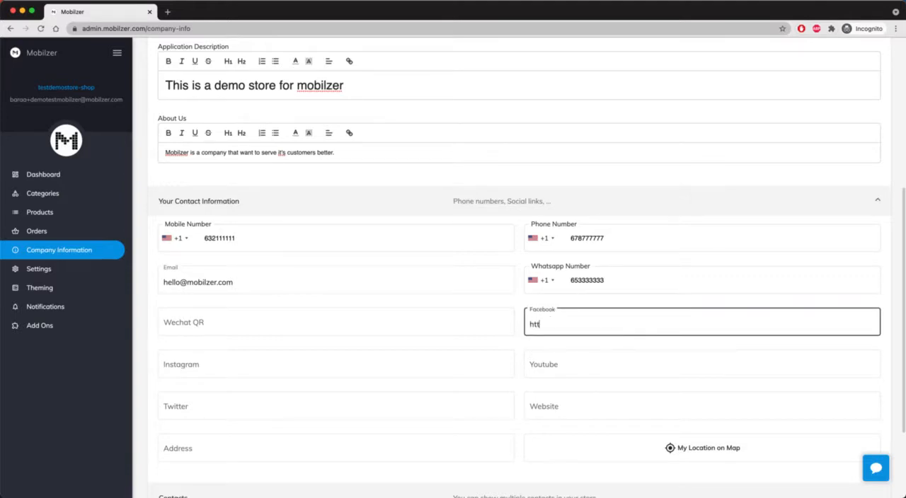
{"action": "type", "text": "ps://facebook.com/mobilzerdemo"}
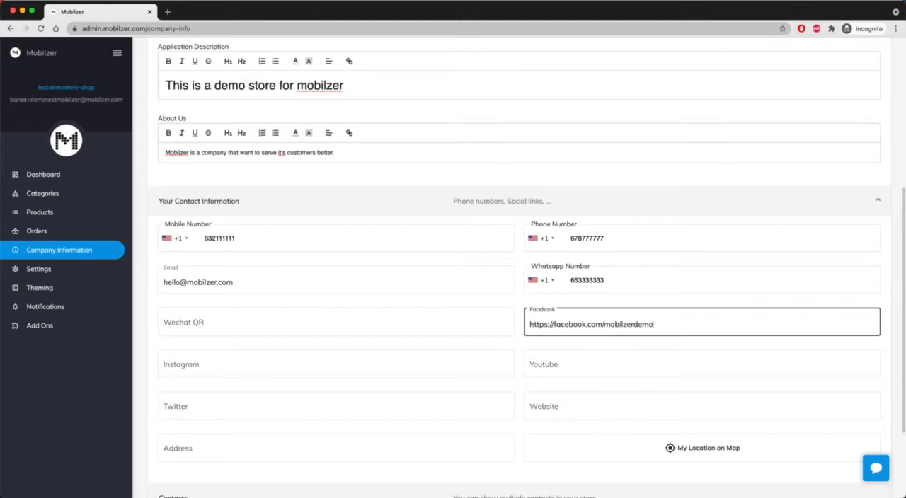
Pick Googleplex on the location map and set it as the company's location
{"action": "scroll", "coordinate": [449, 382], "scroll_direction": "down", "scroll_amount": 3}
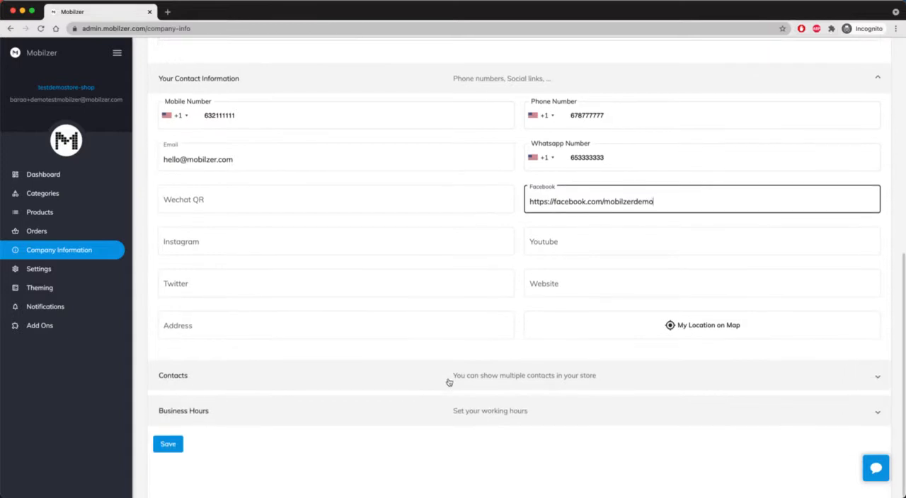
{"action": "left_click", "coordinate": [642, 333]}
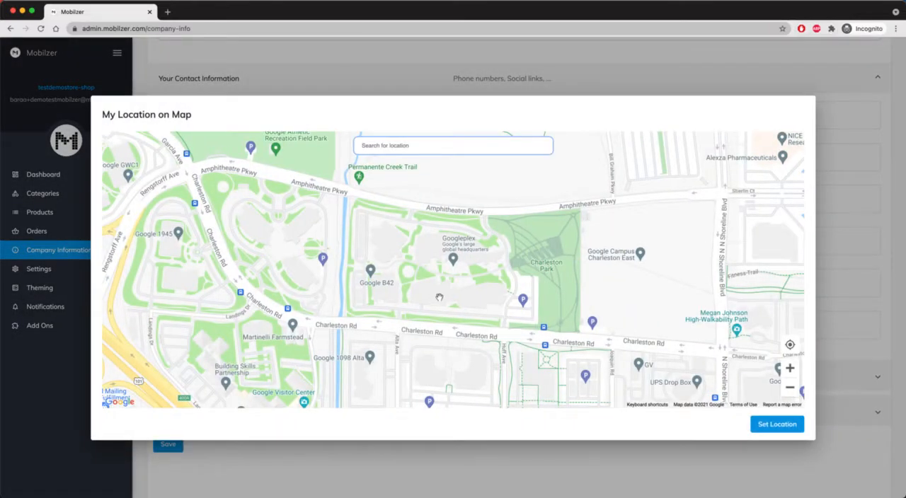
{"action": "scroll", "coordinate": [437, 297], "scroll_direction": "down", "scroll_amount": 2}
{"action": "left_click", "coordinate": [453, 262]}
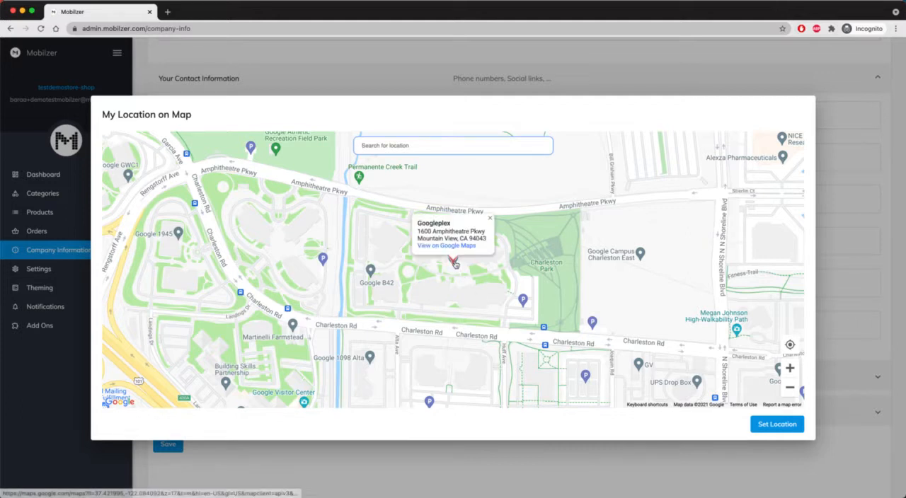
{"action": "left_click", "coordinate": [776, 425]}
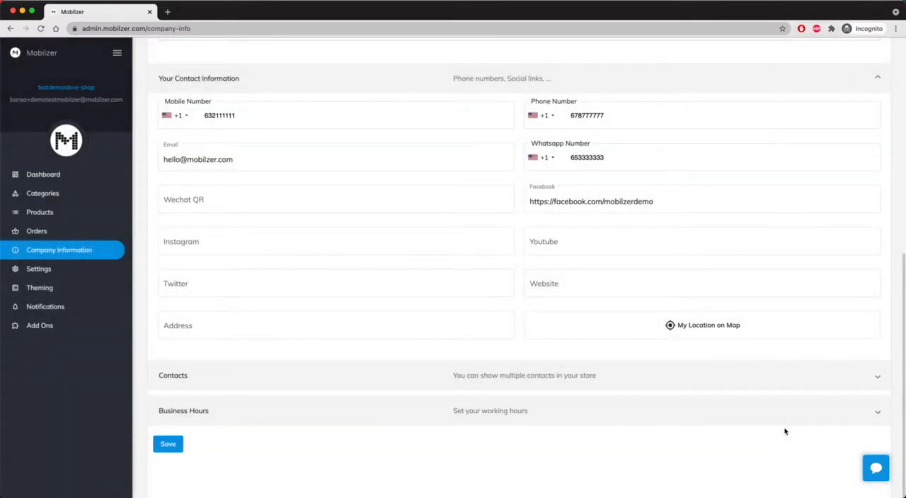
Add a new contact to the store and name it "CEO"
{"action": "left_click", "coordinate": [302, 386]}
{"action": "left_click", "coordinate": [215, 380]}
{"action": "scroll", "coordinate": [346, 378], "scroll_direction": "down", "scroll_amount": 3}
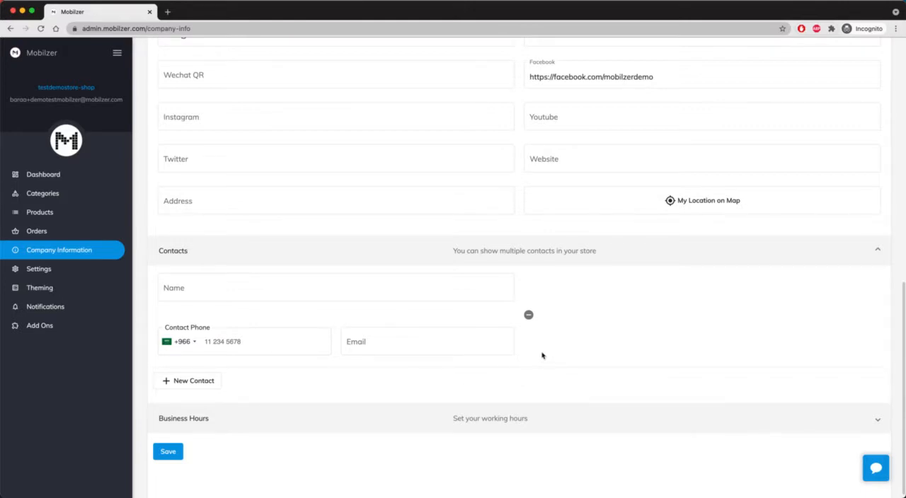
{"action": "left_click", "coordinate": [363, 298]}
{"action": "left_click", "coordinate": [363, 291]}
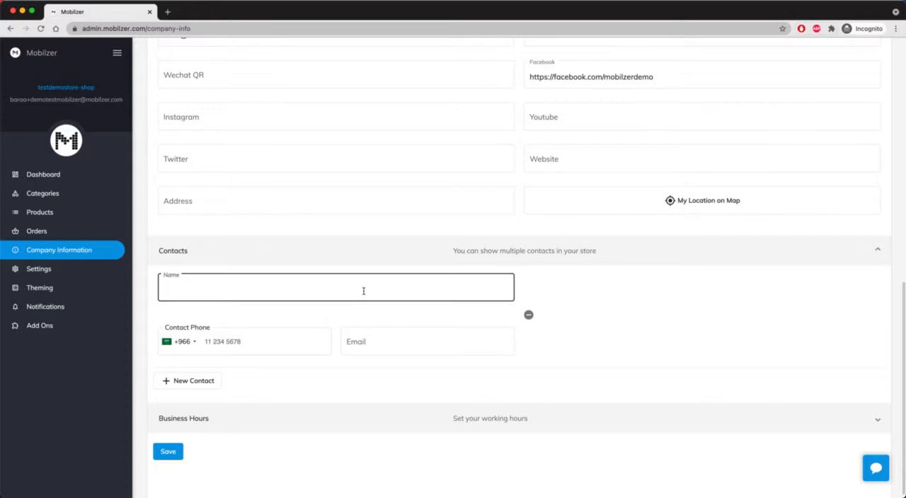
{"action": "type", "text": "CEO"}
Choose the United States country code for the CEO contact and enter the contact's phone number
{"action": "left_click", "coordinate": [193, 343]}
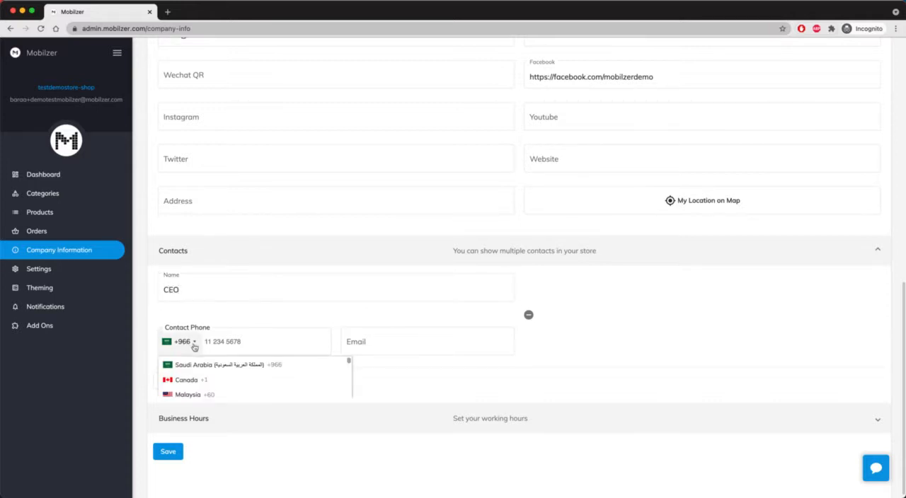
{"action": "left_click", "coordinate": [336, 371]}
{"action": "type", "text": "641"}
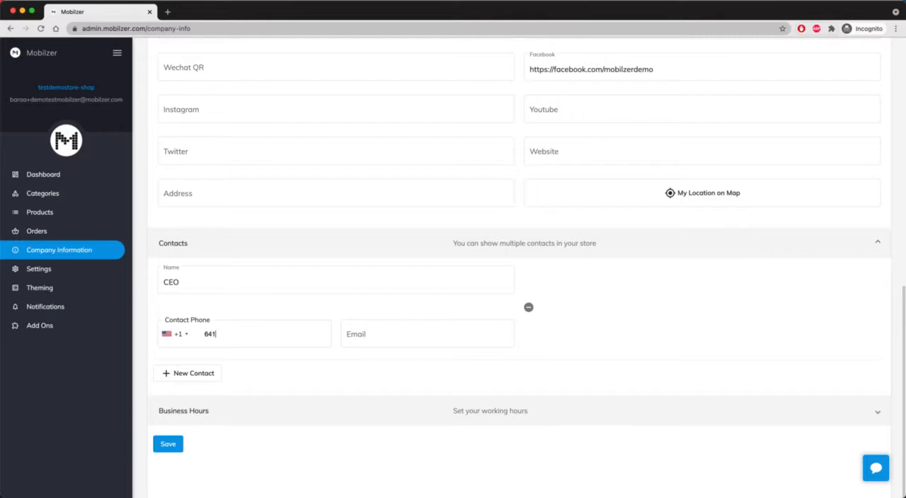
{"action": "type", "text": "98989"}
{"action": "key", "text": "BackSpace"}
{"action": "key", "text": "BackSpace"}
{"action": "key", "text": "BackSpace"}
{"action": "key", "text": "BackSpace"}
{"action": "key", "text": "BackSpace"}
{"action": "type", "text": "711122233"}
Fill in the CEO contact's e-mail address
{"action": "left_click", "coordinate": [428, 334]}
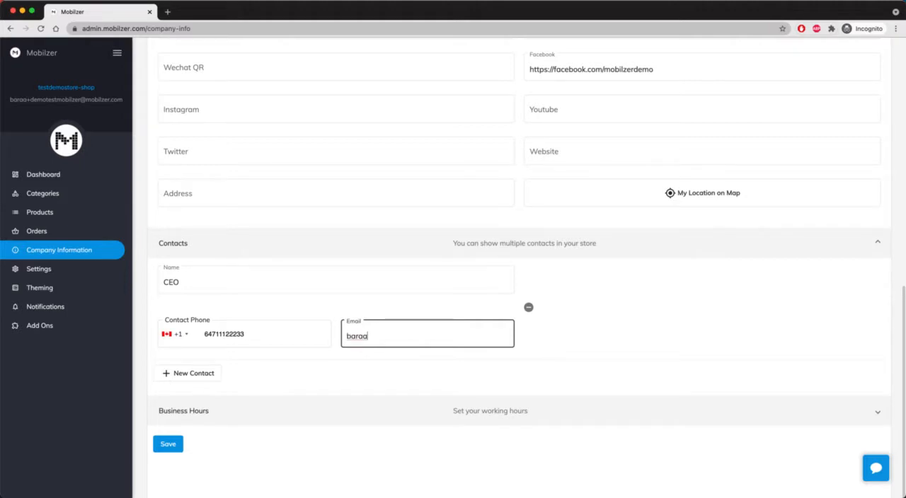
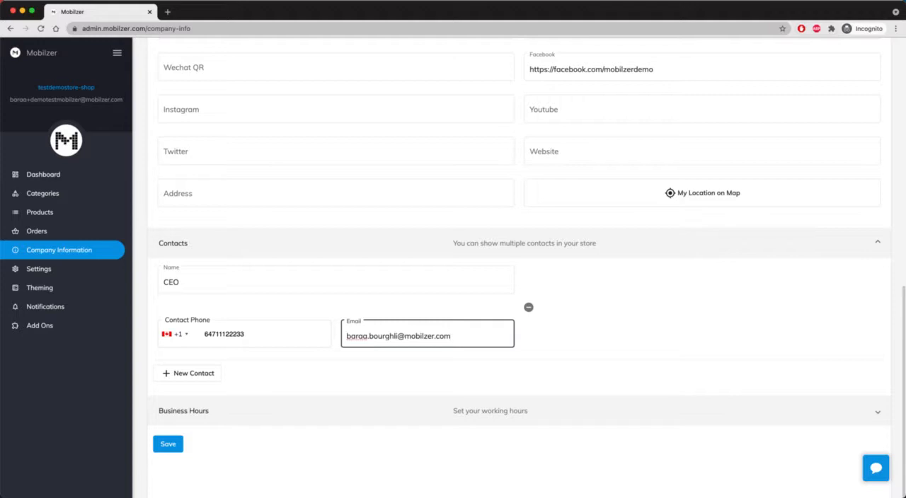
{"action": "scroll", "coordinate": [599, 341], "scroll_direction": "up", "scroll_amount": 1}
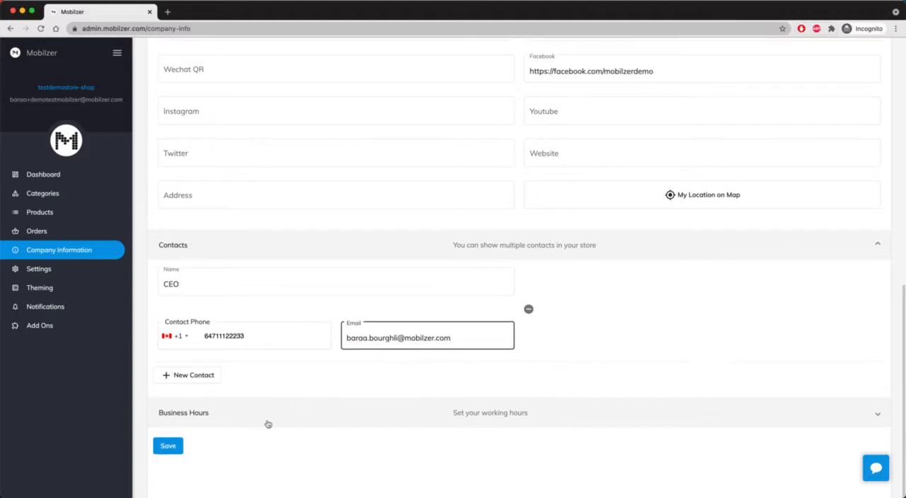
Open the business hours and mark Monday through Saturday as open in the custom work schedule
{"action": "left_click", "coordinate": [268, 424]}
{"action": "scroll", "coordinate": [269, 424], "scroll_direction": "down", "scroll_amount": 3}
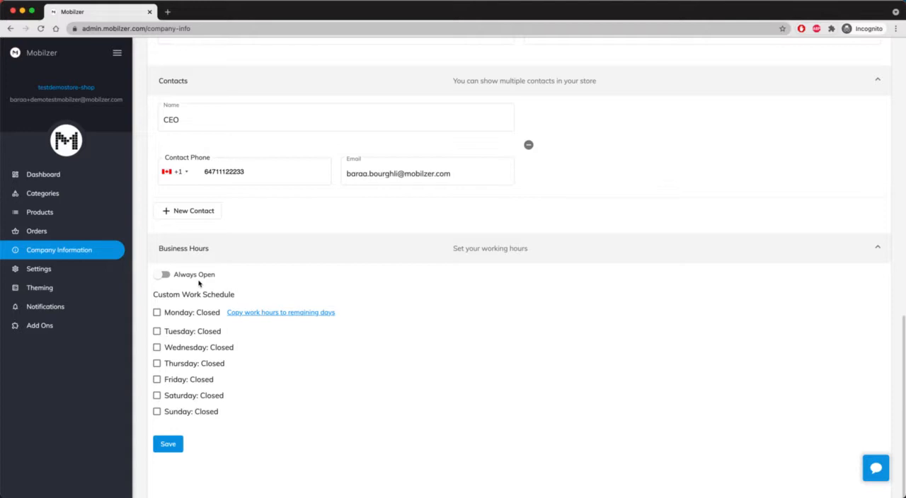
{"action": "left_click", "coordinate": [157, 313]}
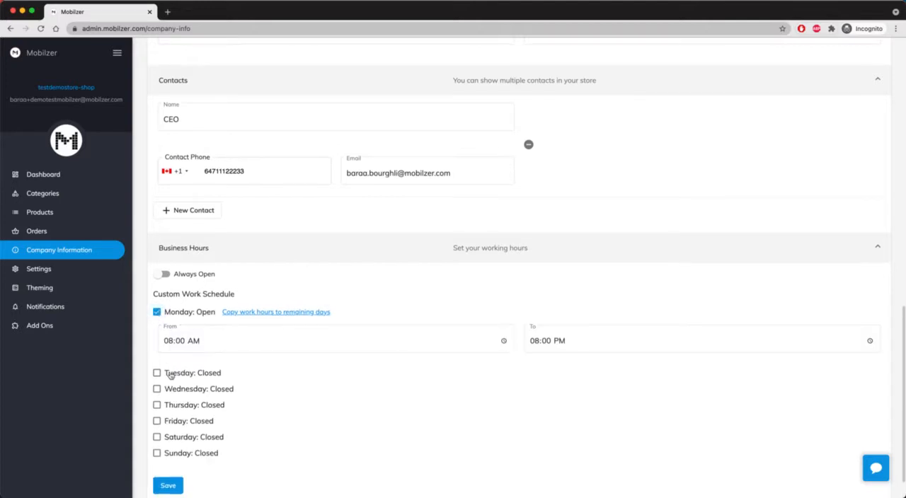
{"action": "left_click", "coordinate": [156, 373]}
{"action": "left_click", "coordinate": [157, 432]}
{"action": "scroll", "coordinate": [162, 437], "scroll_direction": "down", "scroll_amount": 3}
{"action": "left_click", "coordinate": [156, 363]}
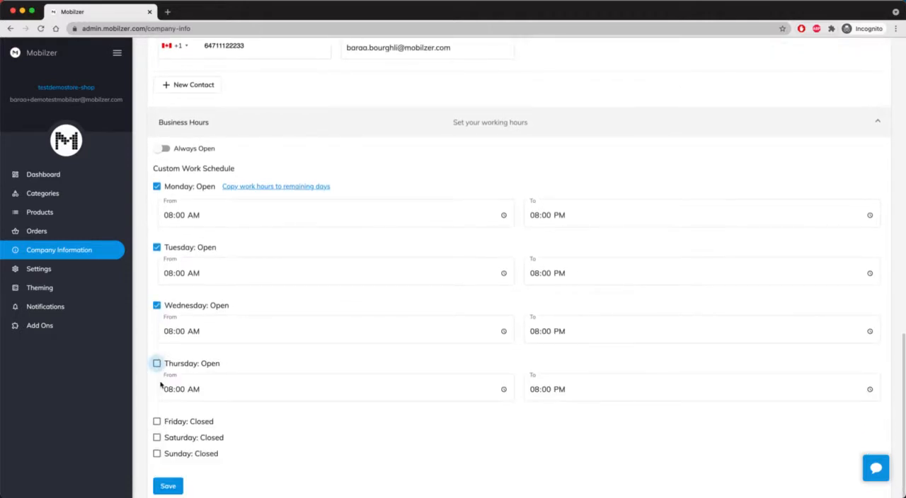
{"action": "left_click", "coordinate": [157, 420]}
{"action": "scroll", "coordinate": [163, 453], "scroll_direction": "down", "scroll_amount": 1}
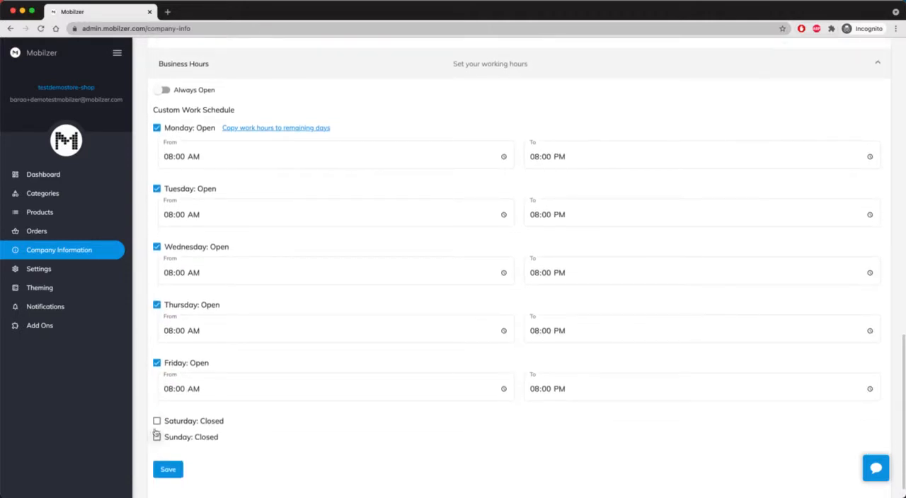
{"action": "left_click", "coordinate": [156, 420]}
Set Monday's closing time to 07:00 PM and copy Monday's work hours to the remaining days
{"action": "left_click", "coordinate": [537, 157]}
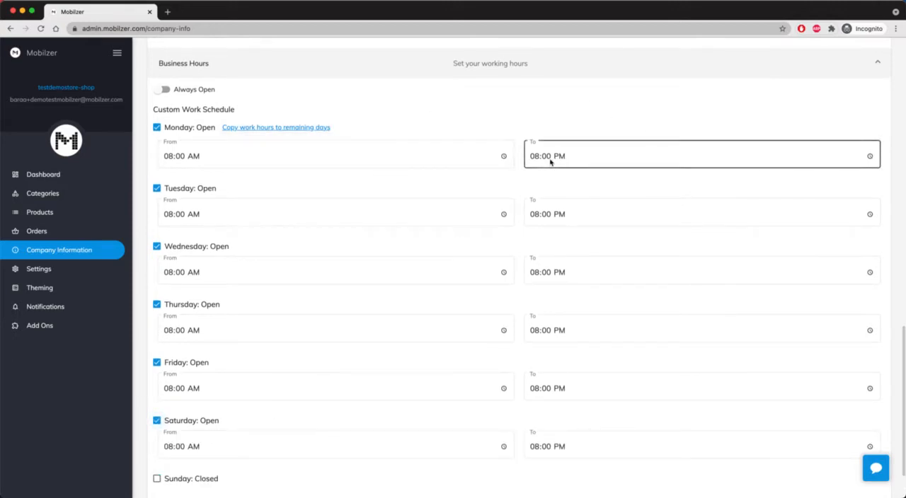
{"action": "type", "text": "7"}
{"action": "left_click", "coordinate": [377, 116]}
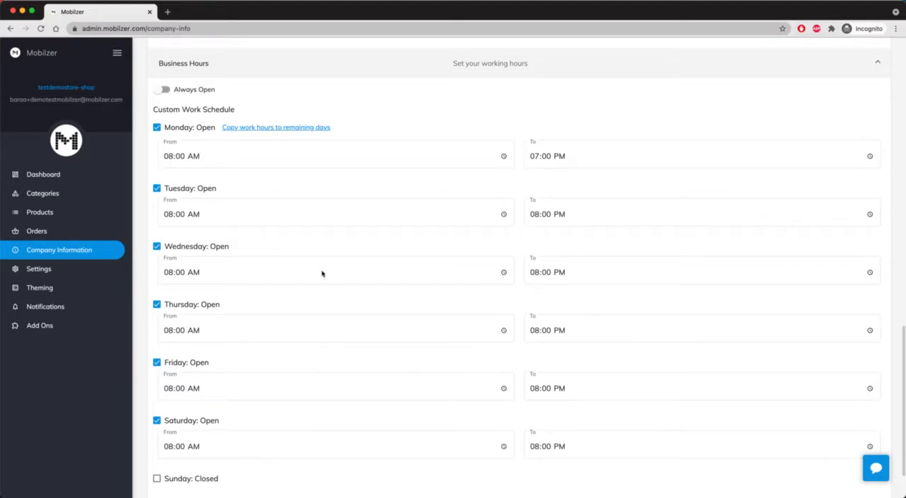
{"action": "left_click", "coordinate": [293, 130]}
{"action": "scroll", "coordinate": [293, 212], "scroll_direction": "down", "scroll_amount": 2}
{"action": "left_click", "coordinate": [175, 450]}
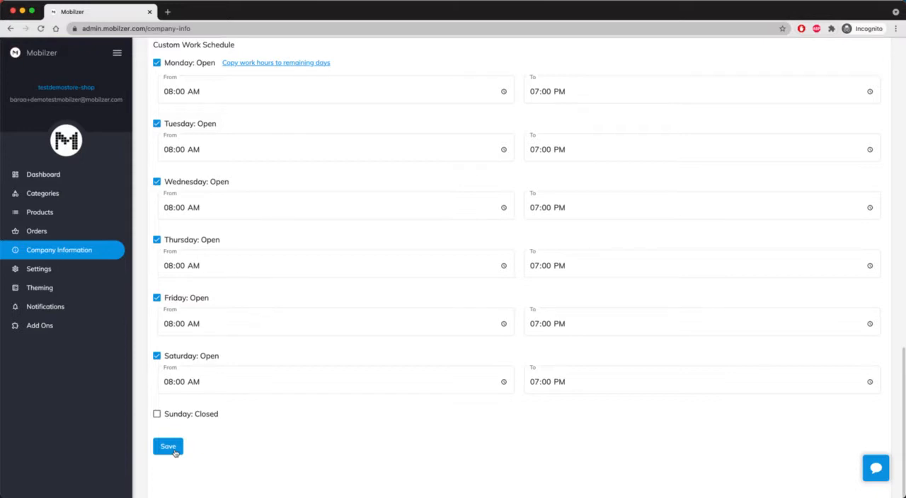
Replace the app icon with freeshop-demo.jpeg from the Mobilzer Demo folder and save the company information
{"action": "scroll", "coordinate": [250, 396], "scroll_direction": "up", "scroll_amount": 15}
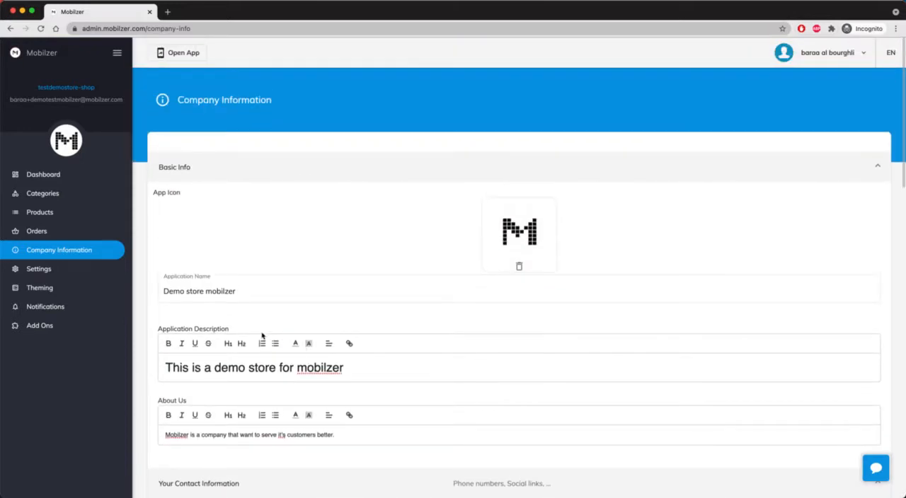
{"action": "scroll", "coordinate": [262, 336], "scroll_direction": "down", "scroll_amount": 5}
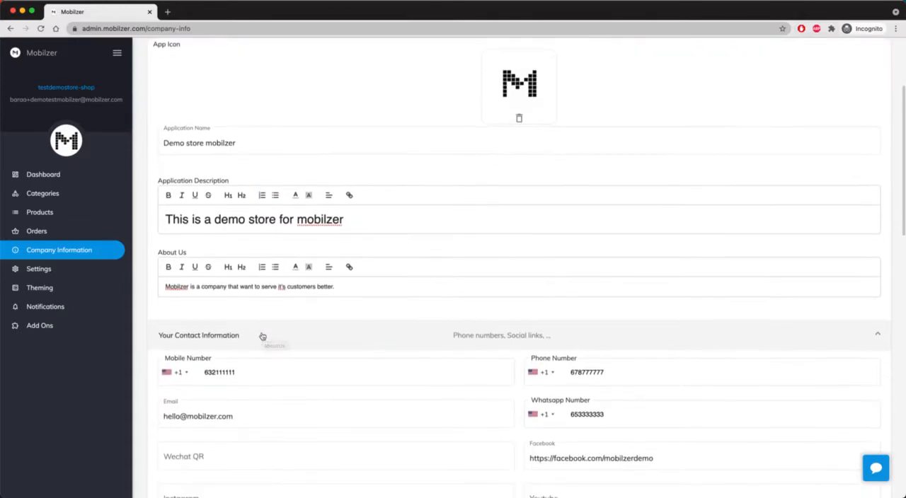
{"action": "scroll", "coordinate": [261, 336], "scroll_direction": "up", "scroll_amount": 4}
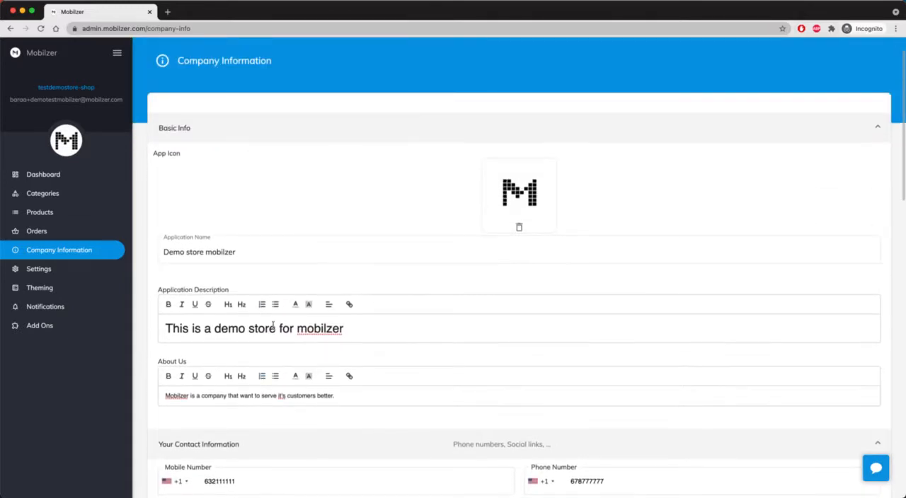
{"action": "left_click", "coordinate": [522, 229]}
{"action": "left_click", "coordinate": [525, 192]}
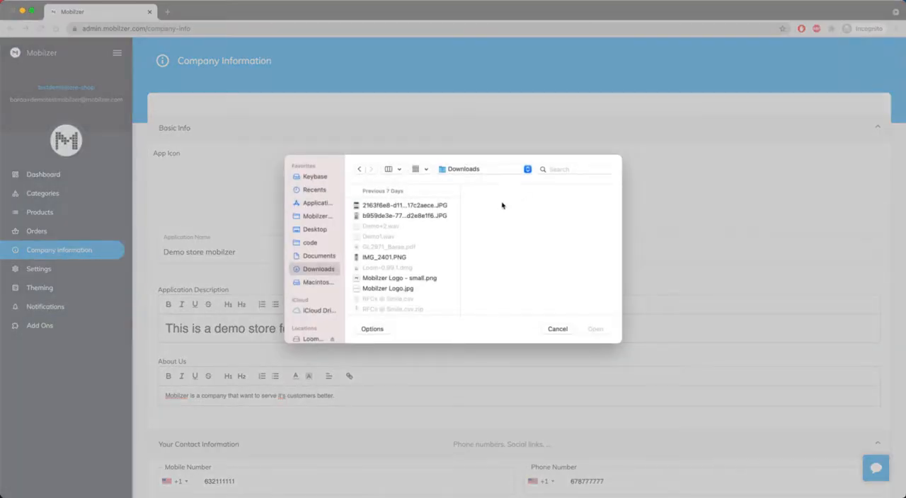
{"action": "left_click", "coordinate": [317, 216]}
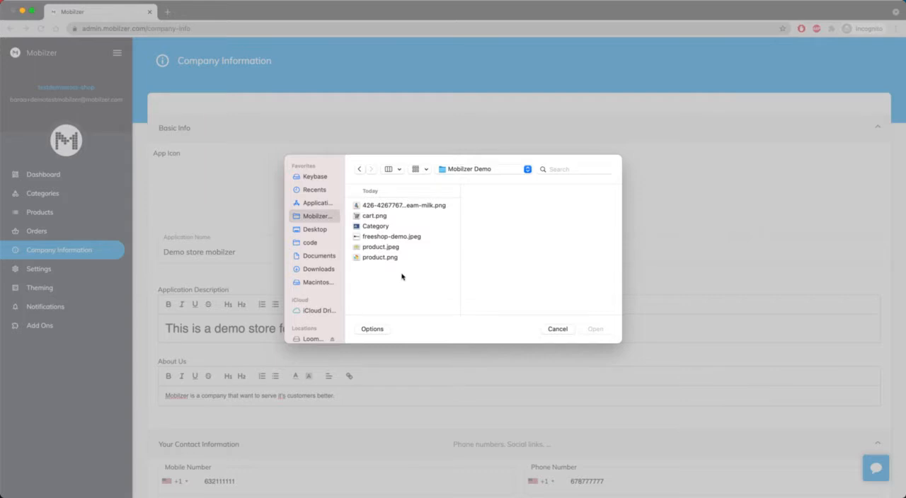
{"action": "left_click", "coordinate": [412, 238]}
{"action": "left_click", "coordinate": [598, 330]}
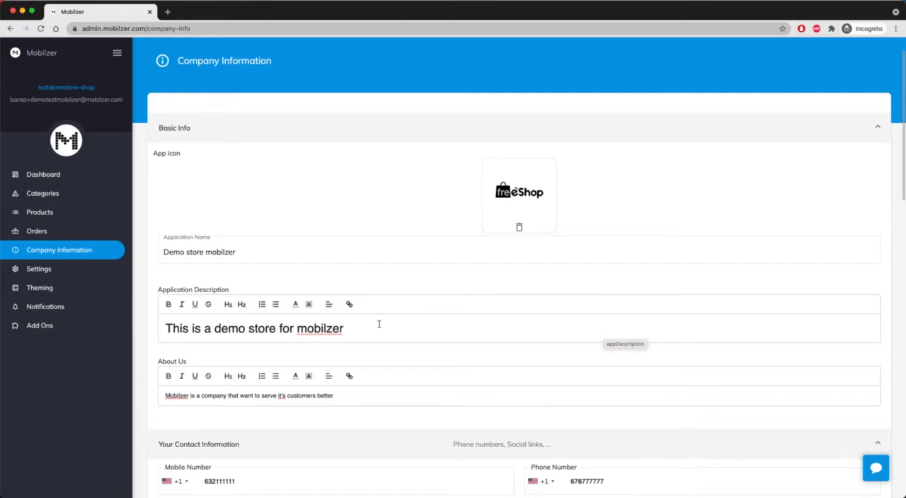
{"action": "scroll", "coordinate": [378, 324], "scroll_direction": "down", "scroll_amount": 15}
{"action": "left_click", "coordinate": [174, 446]}
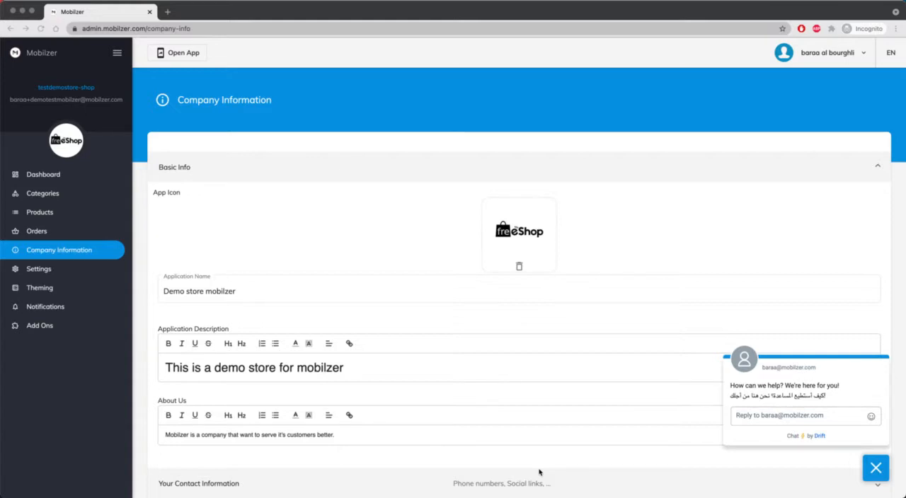
Open the store's appearance settings from the dashboard's getting-started steps, check the banner options and return to the components
{"action": "left_click", "coordinate": [44, 179]}
{"action": "left_click", "coordinate": [43, 177]}
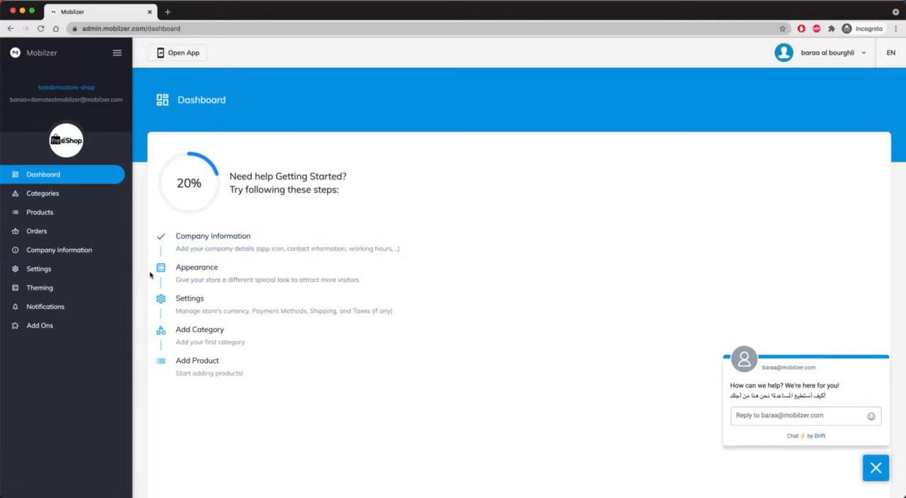
{"action": "left_click", "coordinate": [201, 275]}
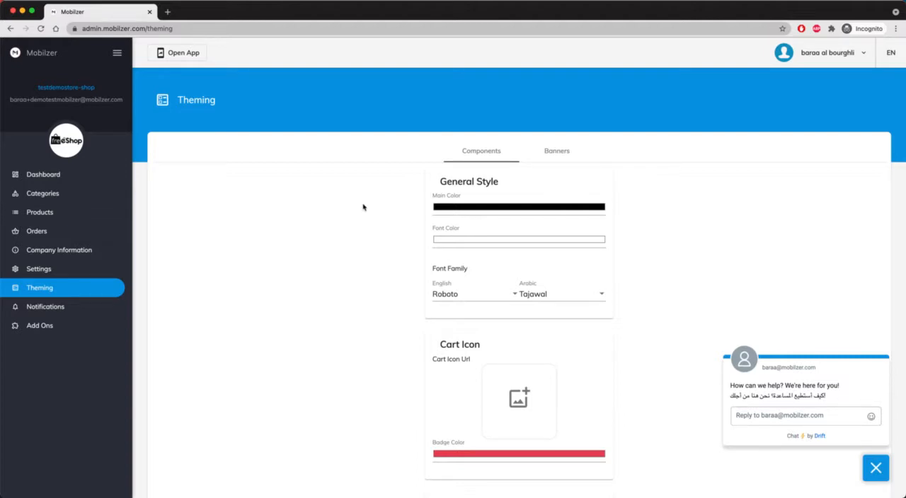
{"action": "left_click", "coordinate": [551, 152]}
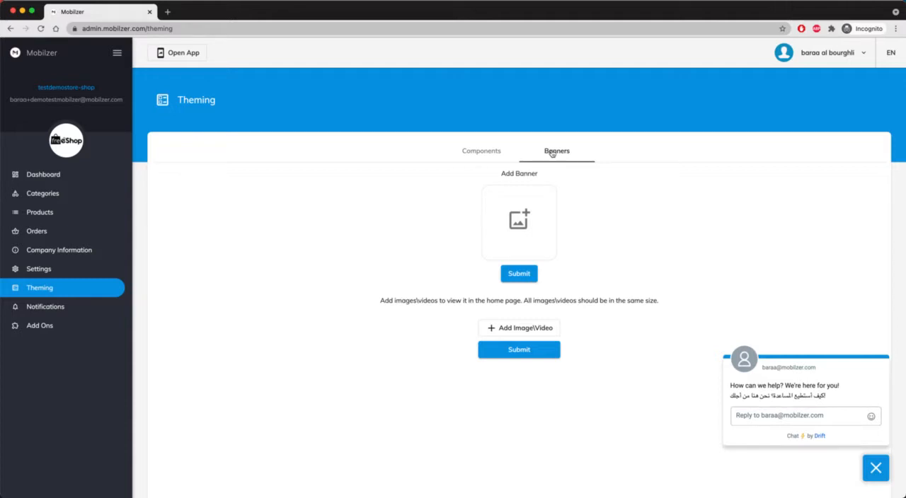
{"action": "left_click", "coordinate": [474, 149]}
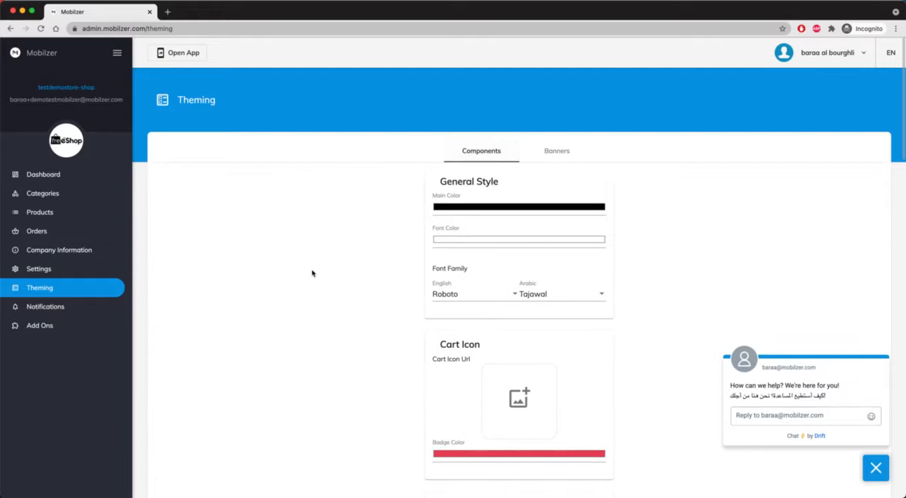
Set the General Style main color to magenta-purple, RGB 206, 25, 230
{"action": "scroll", "coordinate": [534, 468], "scroll_direction": "down", "scroll_amount": 2}
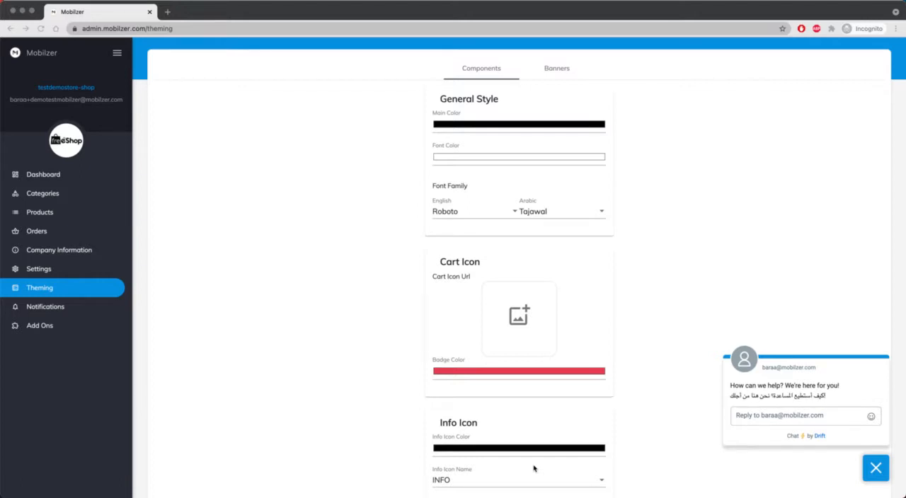
{"action": "left_click", "coordinate": [540, 129]}
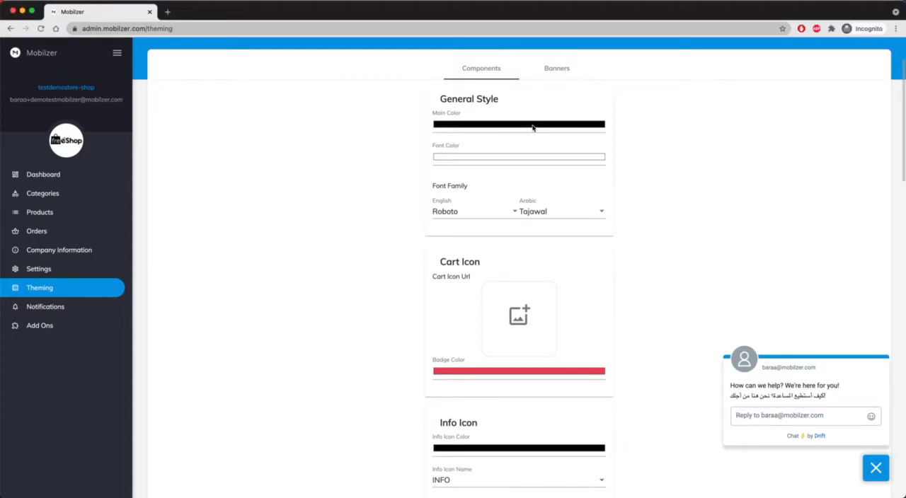
{"action": "left_click", "coordinate": [532, 126]}
{"action": "left_click", "coordinate": [484, 206]}
{"action": "left_click", "coordinate": [528, 136]}
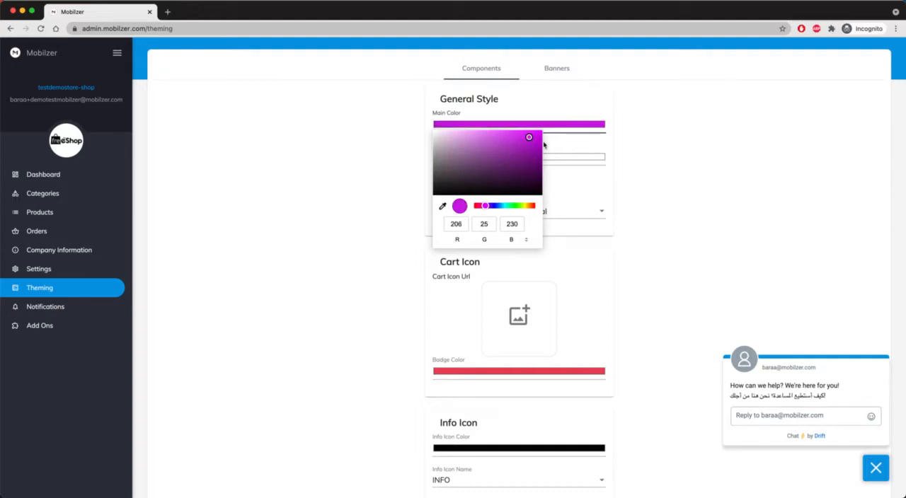
{"action": "left_click", "coordinate": [680, 154]}
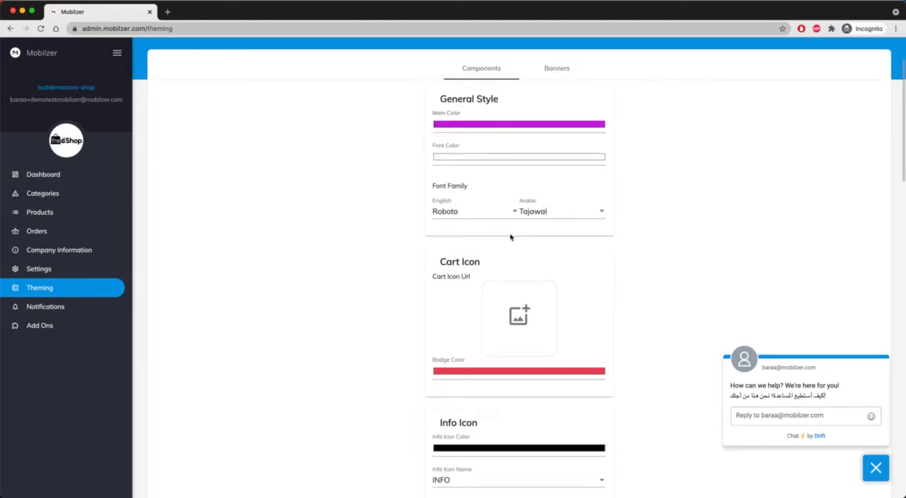
Upload cart.png from the Mobilzer Demo folder as the cart icon
{"action": "scroll", "coordinate": [510, 237], "scroll_direction": "down", "scroll_amount": 5}
{"action": "left_click", "coordinate": [519, 170]}
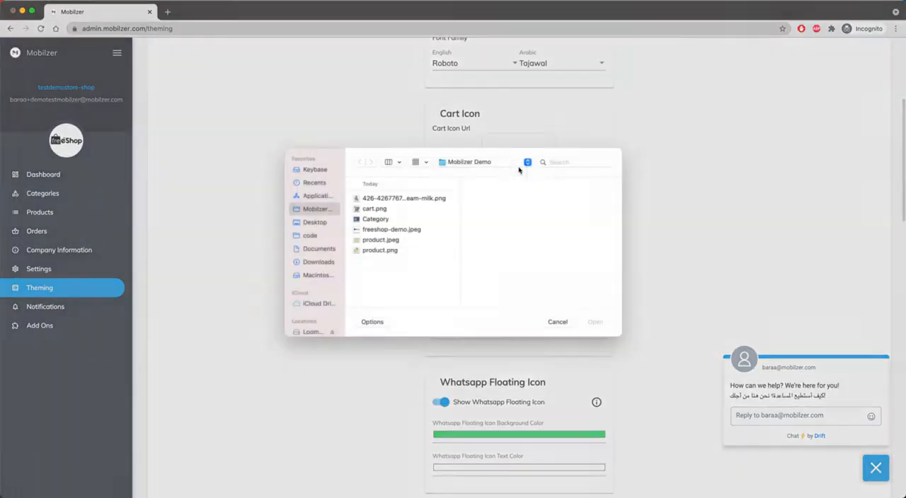
{"action": "left_click", "coordinate": [374, 216]}
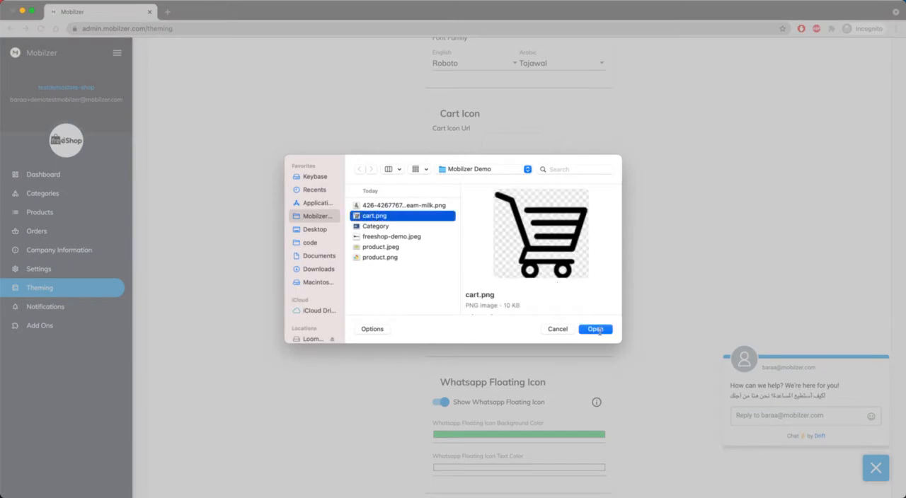
{"action": "left_click", "coordinate": [595, 329]}
View the illustrated explanation of the WhatsApp floating icon option and close it
{"action": "scroll", "coordinate": [600, 333], "scroll_direction": "down", "scroll_amount": 3}
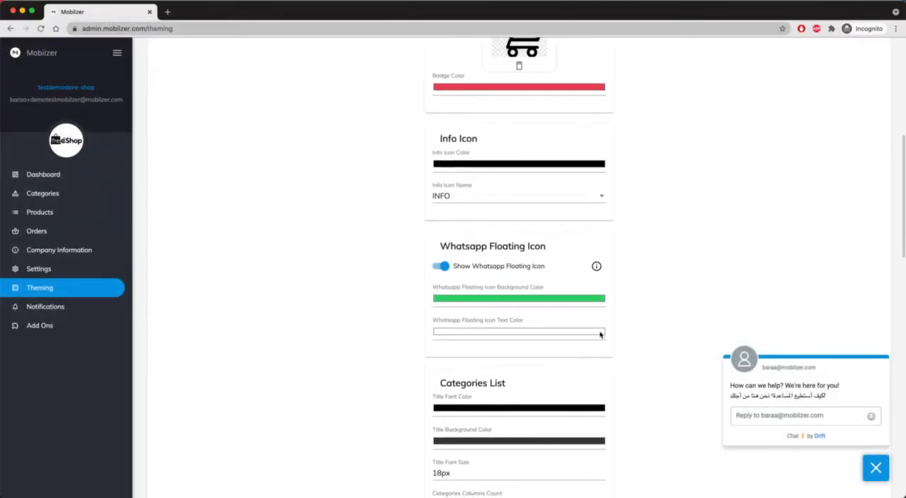
{"action": "scroll", "coordinate": [600, 334], "scroll_direction": "down", "scroll_amount": 1}
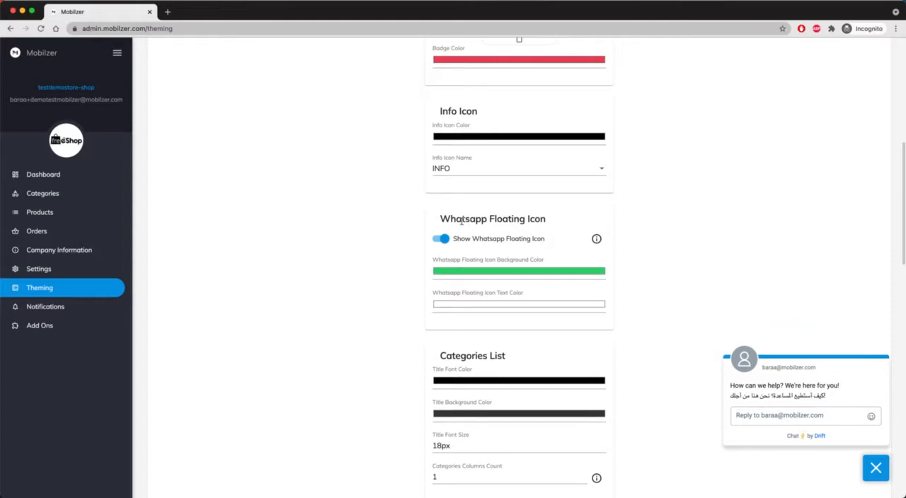
{"action": "left_click", "coordinate": [598, 240]}
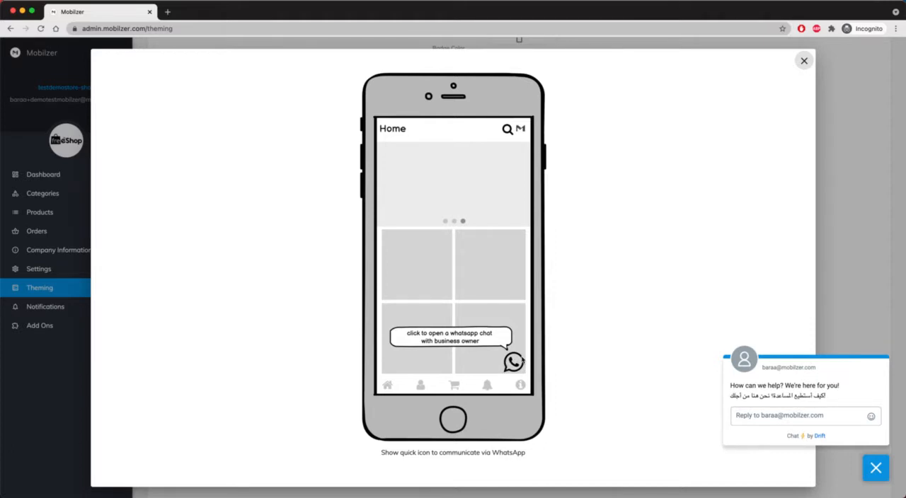
{"action": "left_click", "coordinate": [804, 61]}
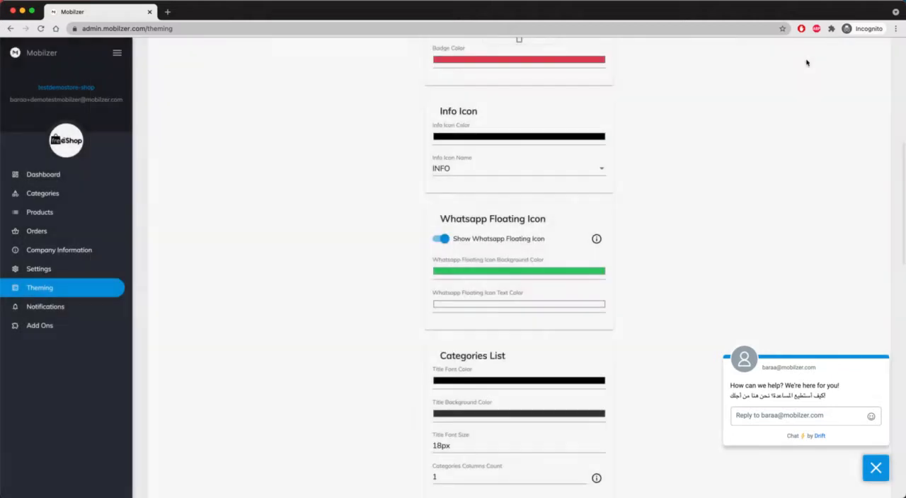
Set the WhatsApp floating icon's background color to light pink
{"action": "left_click", "coordinate": [507, 273]}
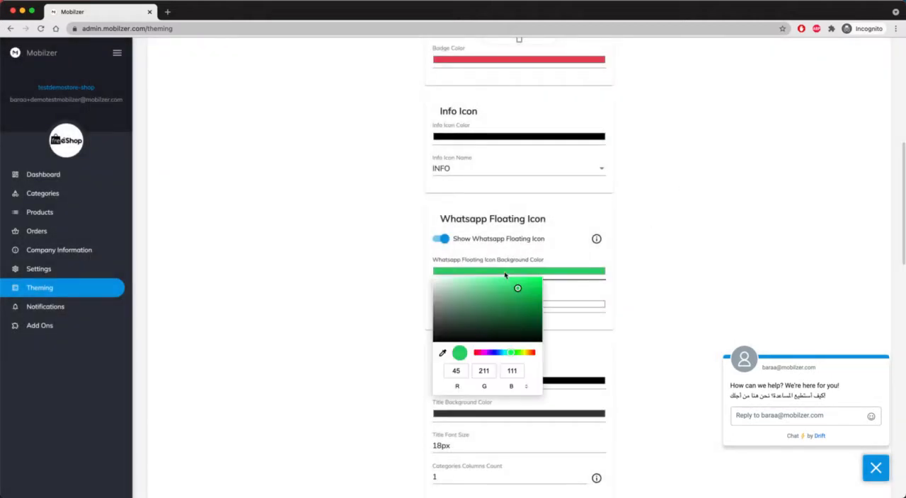
{"action": "left_click", "coordinate": [482, 353]}
{"action": "left_click_drag", "start_coordinate": [488, 297], "coordinate": [460, 282]}
{"action": "left_click", "coordinate": [677, 262]}
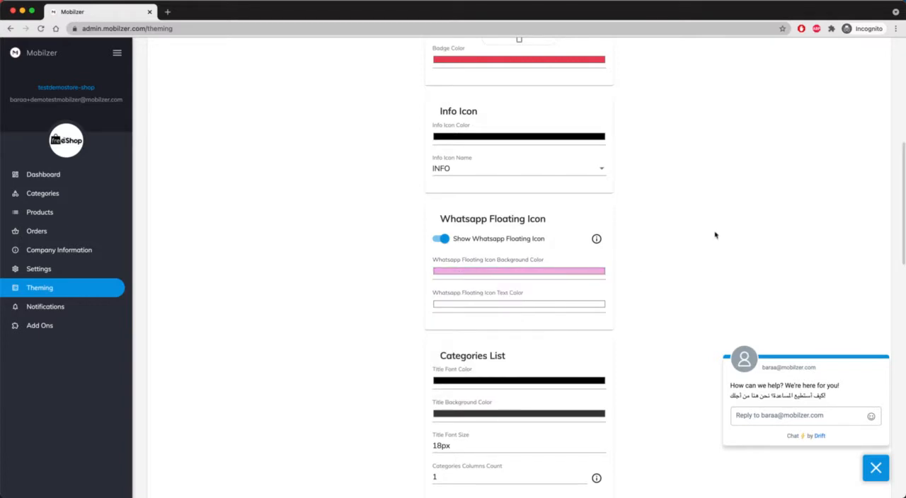
View the illustrated explanations of the categories columns count and the sub categories navigation style
{"action": "scroll", "coordinate": [543, 303], "scroll_direction": "down", "scroll_amount": 5}
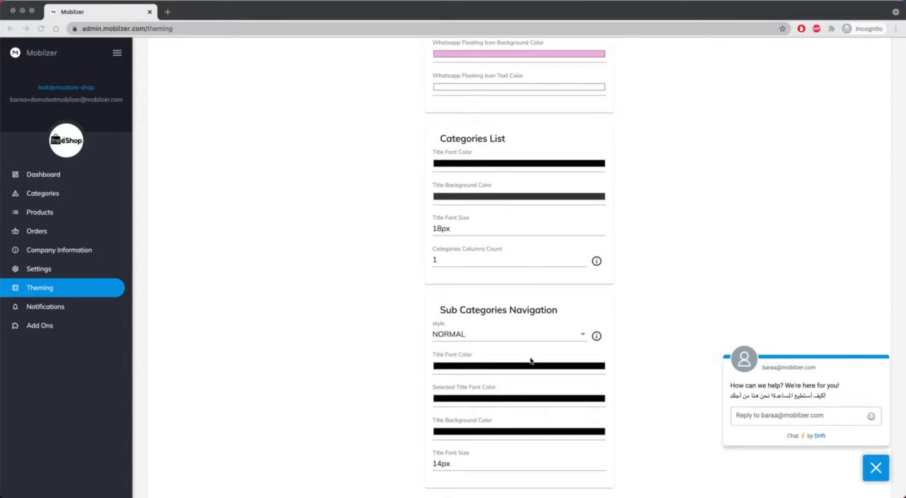
{"action": "left_click", "coordinate": [596, 261]}
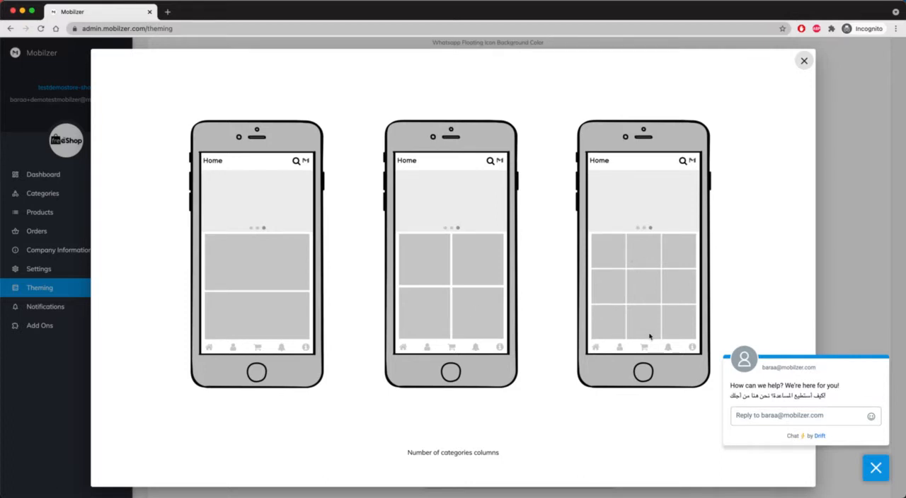
{"action": "left_click", "coordinate": [805, 62]}
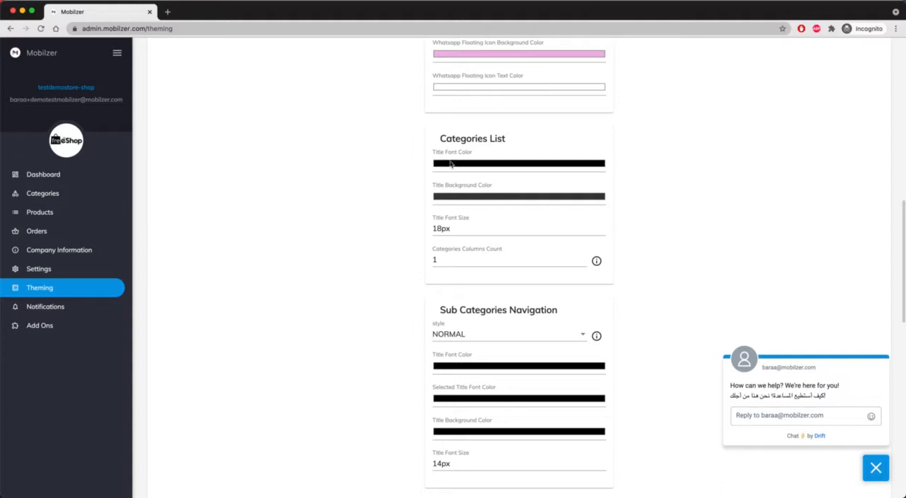
{"action": "scroll", "coordinate": [502, 334], "scroll_direction": "down", "scroll_amount": 5}
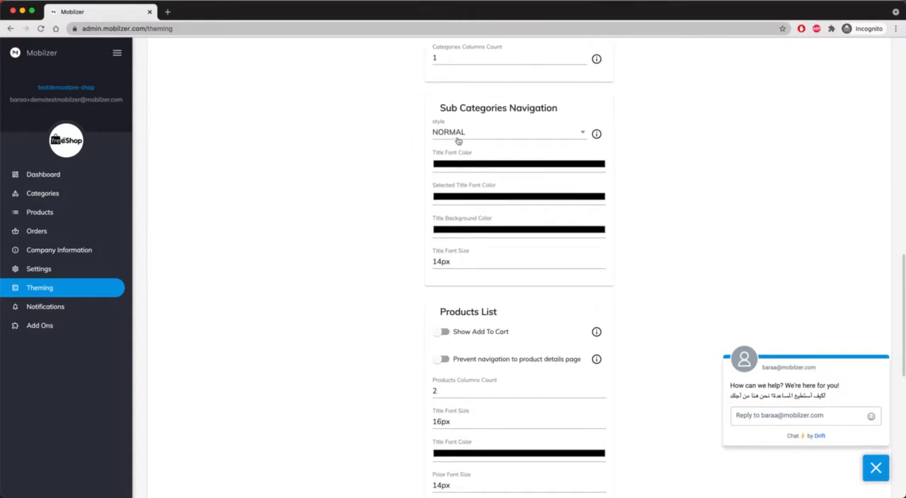
{"action": "left_click", "coordinate": [597, 134]}
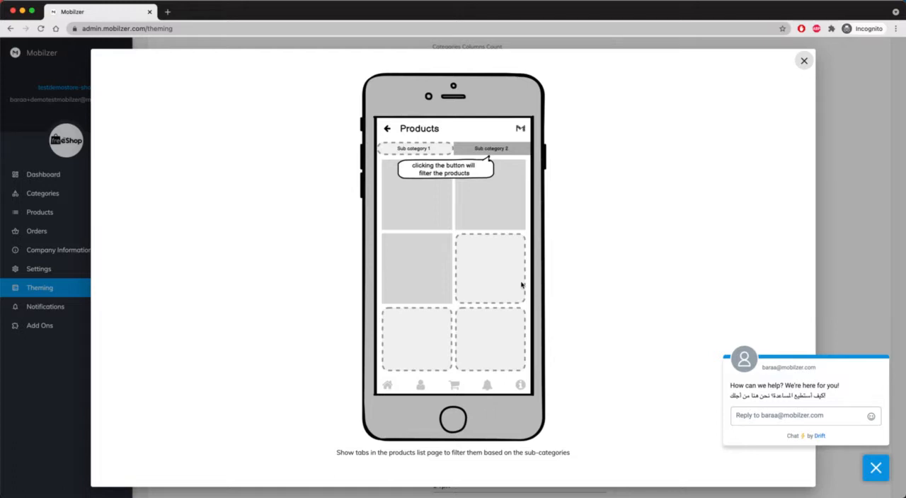
{"action": "left_click", "coordinate": [804, 60]}
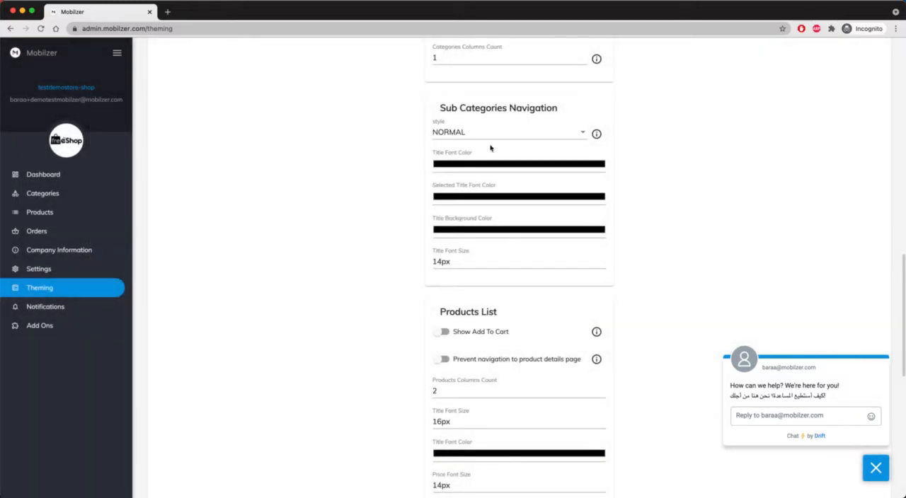
View the illustrated explanation of the Show Add To Cart option for the products list
{"action": "scroll", "coordinate": [493, 261], "scroll_direction": "down", "scroll_amount": 1}
{"action": "scroll", "coordinate": [495, 263], "scroll_direction": "down", "scroll_amount": 2}
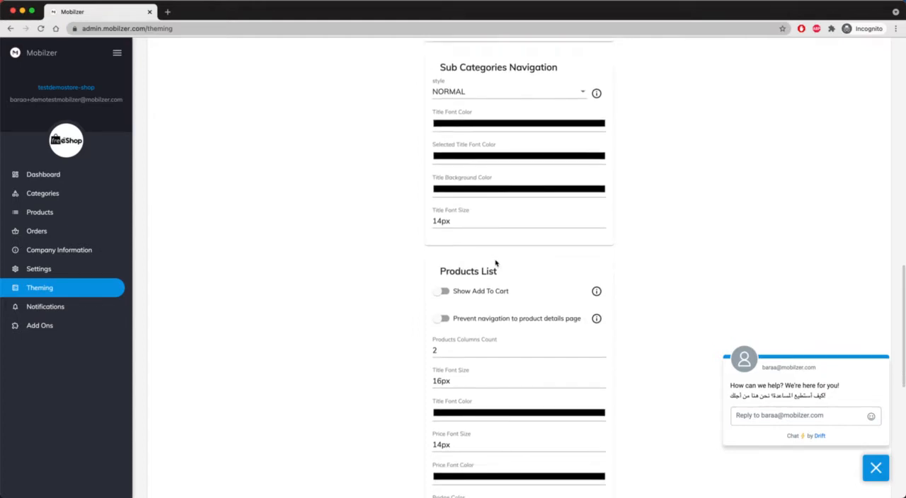
{"action": "scroll", "coordinate": [512, 275], "scroll_direction": "down", "scroll_amount": 3}
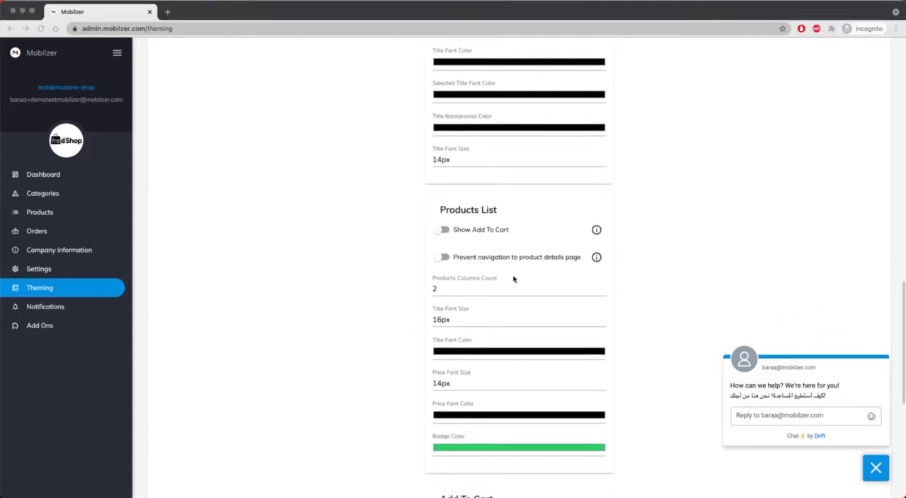
{"action": "scroll", "coordinate": [514, 280], "scroll_direction": "down", "scroll_amount": 2}
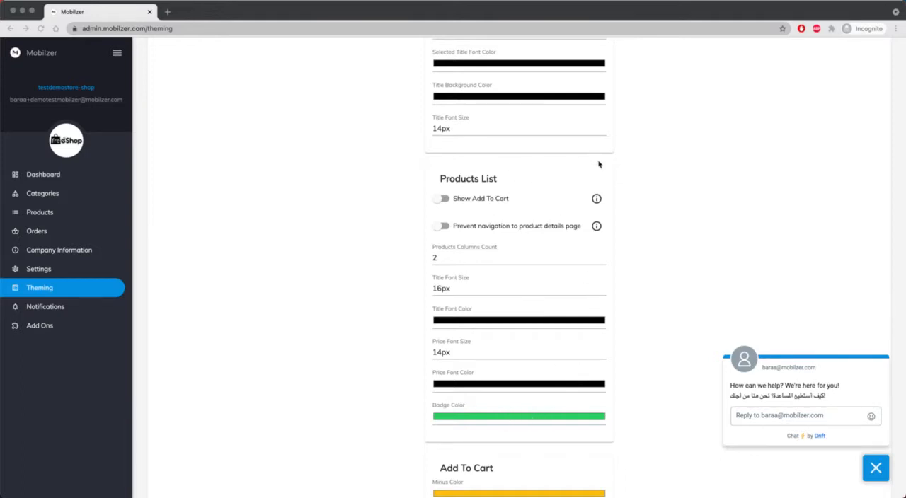
{"action": "left_click", "coordinate": [599, 202]}
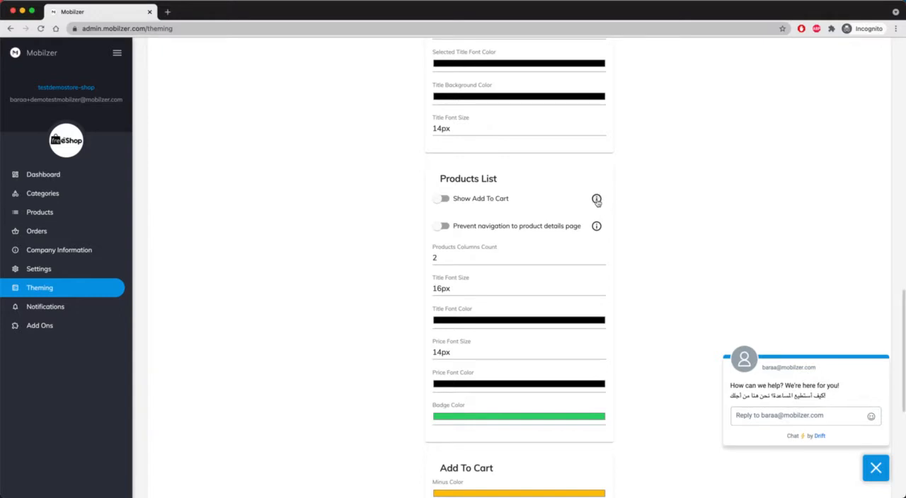
{"action": "left_click", "coordinate": [596, 199]}
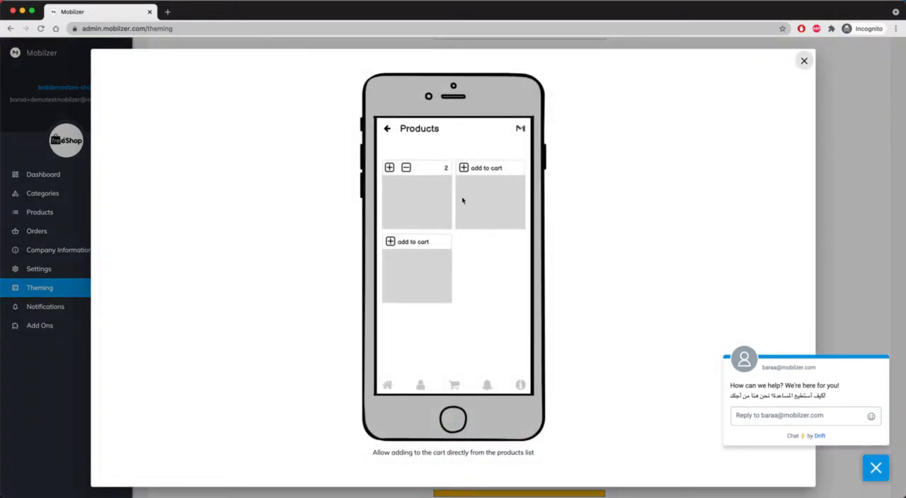
{"action": "left_click", "coordinate": [804, 61]}
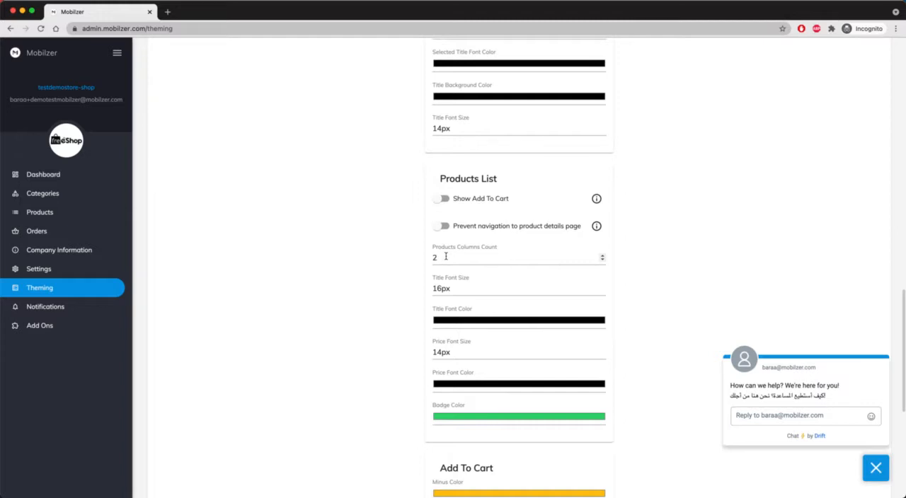
Set the price font color in Product Details to purple, RGB 169, 75, 231
{"action": "scroll", "coordinate": [446, 257], "scroll_direction": "down", "scroll_amount": 3}
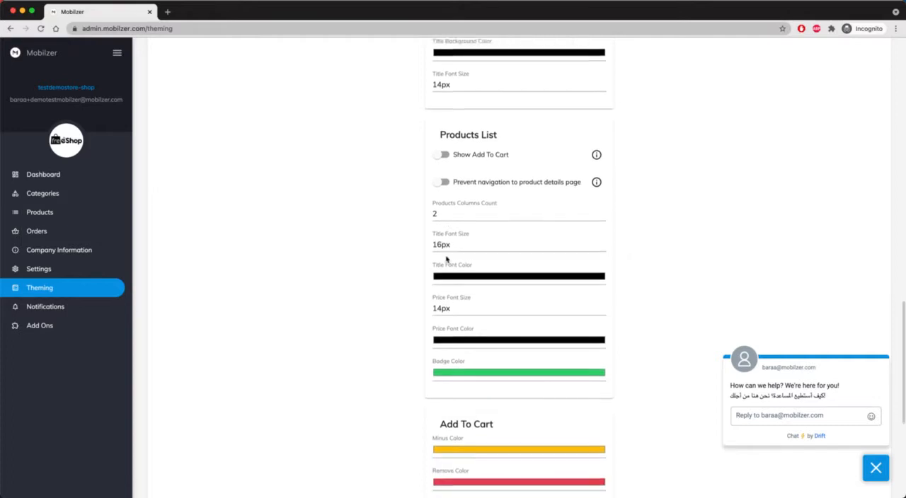
{"action": "scroll", "coordinate": [446, 259], "scroll_direction": "down", "scroll_amount": 5}
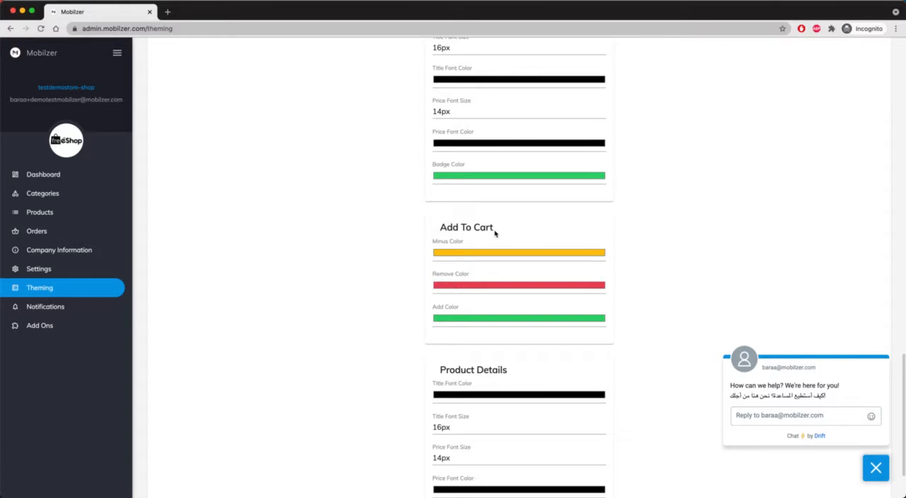
{"action": "scroll", "coordinate": [427, 232], "scroll_direction": "down", "scroll_amount": 1}
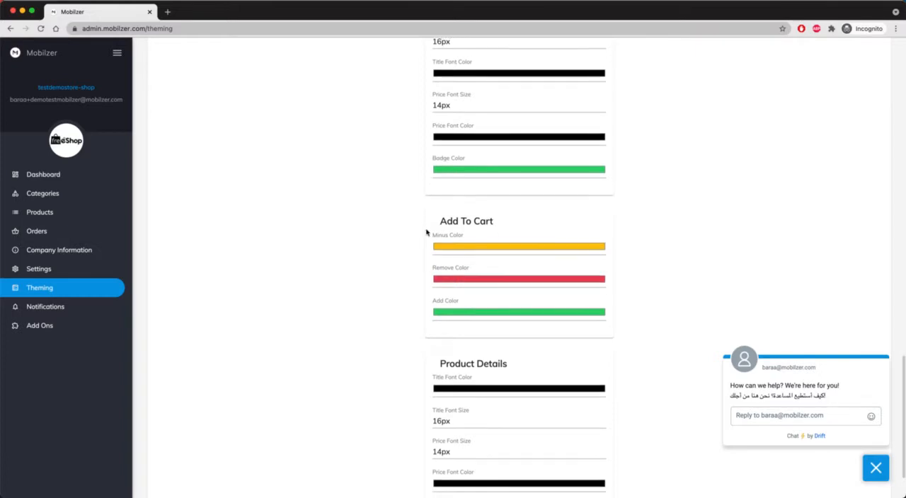
{"action": "scroll", "coordinate": [427, 232], "scroll_direction": "down", "scroll_amount": 2}
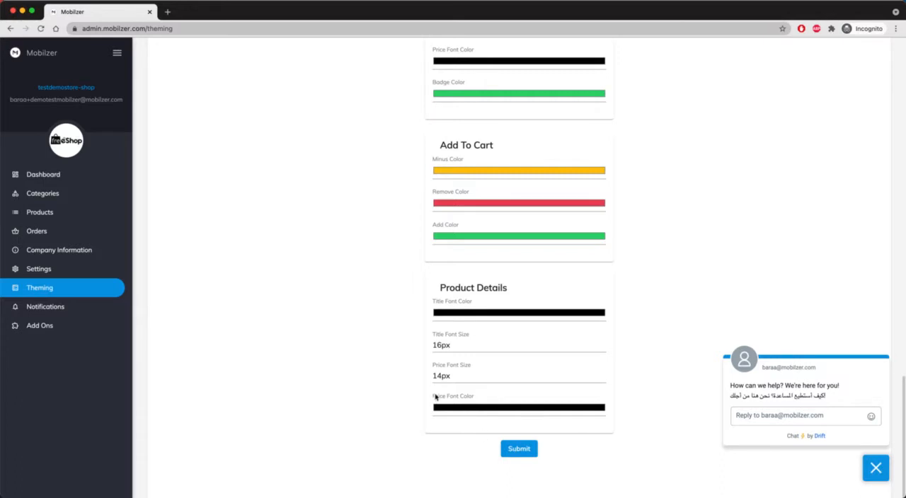
{"action": "left_click", "coordinate": [496, 409]}
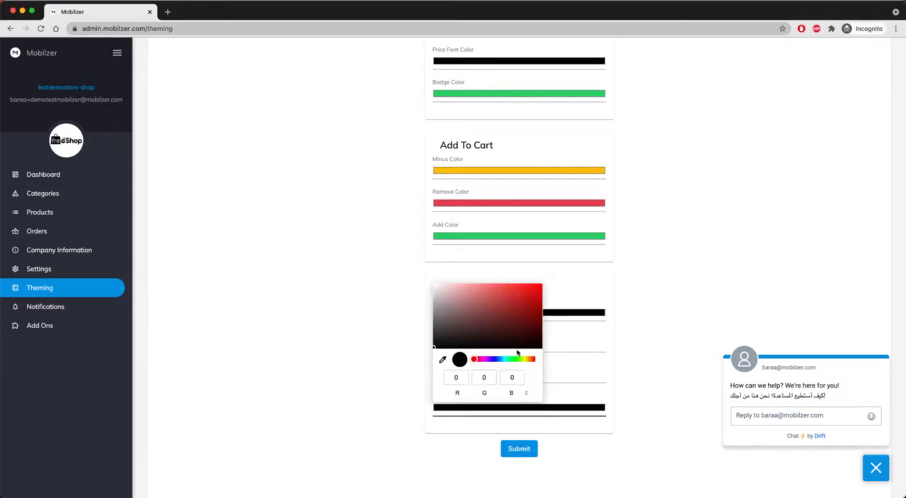
{"action": "left_click", "coordinate": [488, 359]}
{"action": "mouse_move", "coordinate": [504, 303]}
{"action": "left_mouse_down"}
{"action": "mouse_move", "coordinate": [502, 283]}
{"action": "mouse_move", "coordinate": [505, 290]}
{"action": "left_mouse_up"}
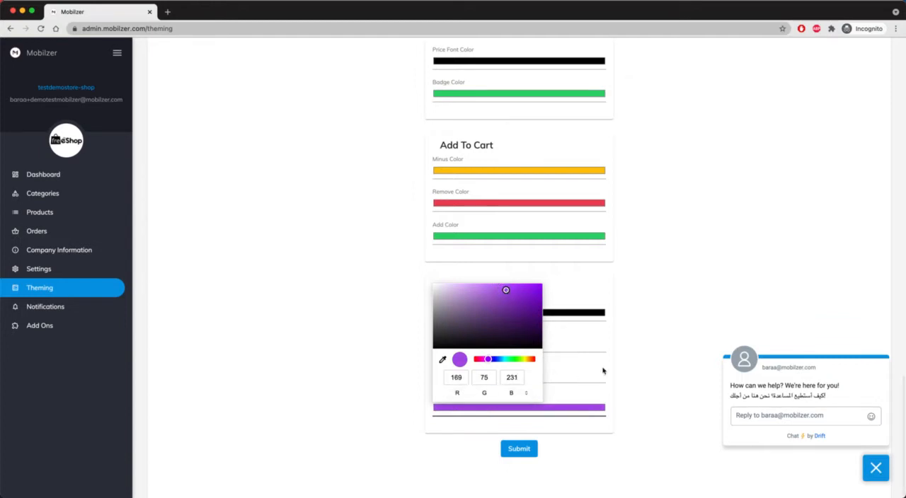
{"action": "left_click", "coordinate": [672, 334]}
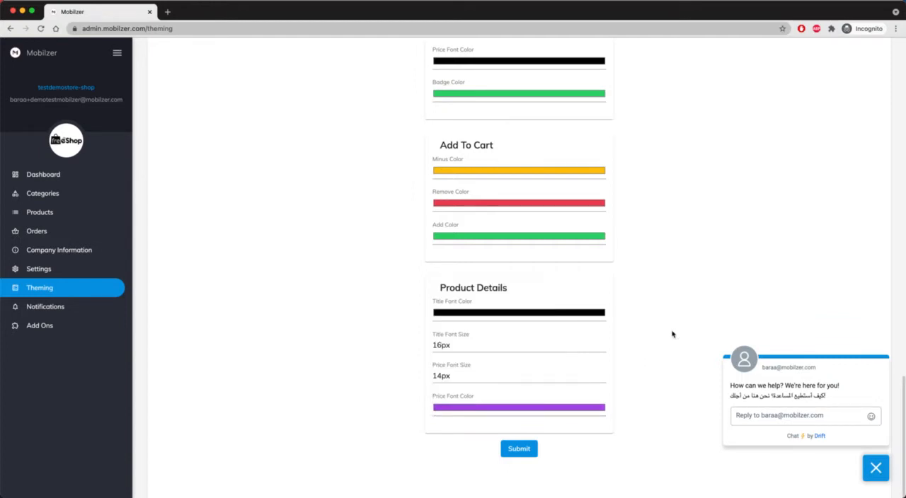
Submit the theming changes and open the store settings from the dashboard's getting-started checklist
{"action": "left_click", "coordinate": [519, 450]}
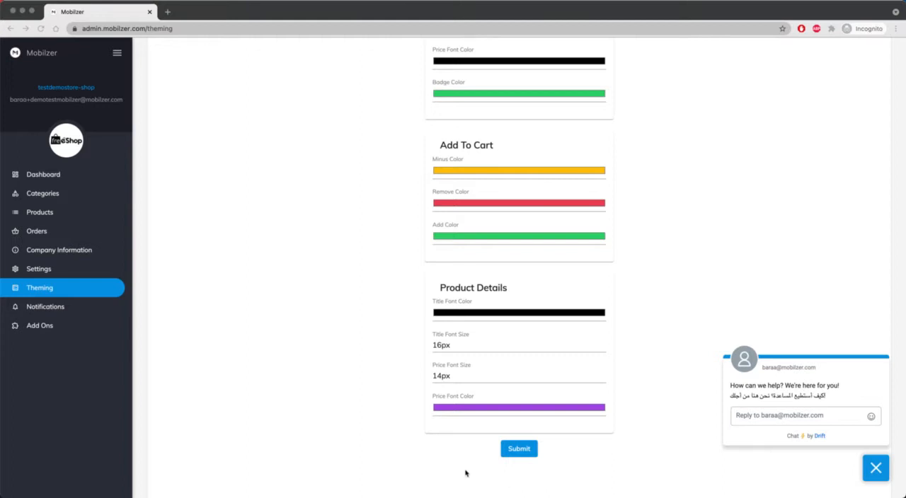
{"action": "left_click", "coordinate": [40, 175]}
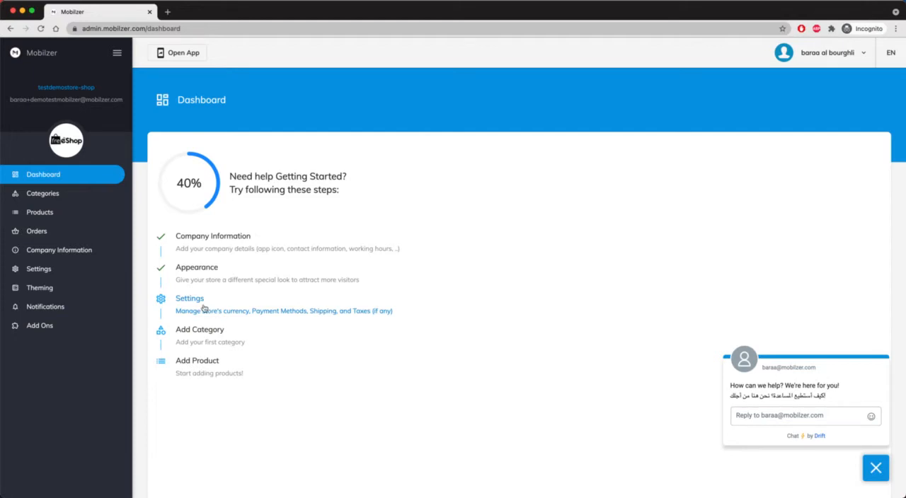
{"action": "left_click", "coordinate": [188, 310]}
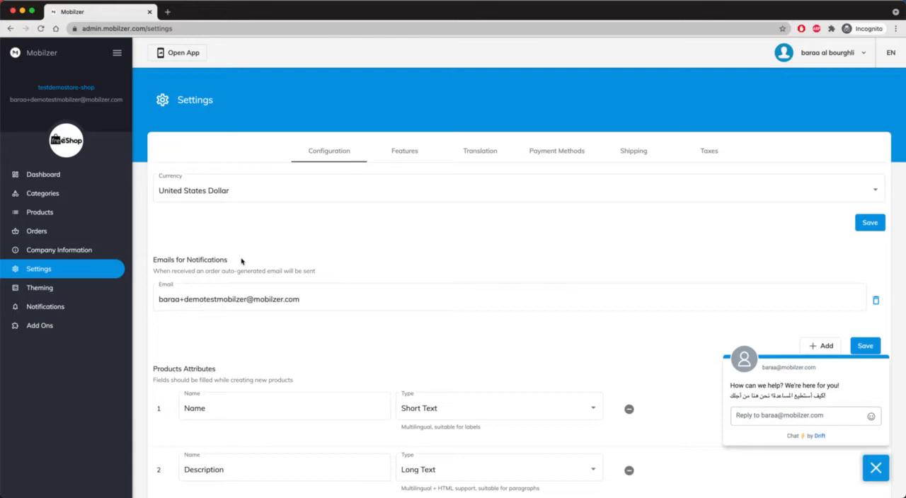
Examine the available store currencies, the notification email section and the product attributes in the Configuration settings
{"action": "left_click", "coordinate": [804, 194]}
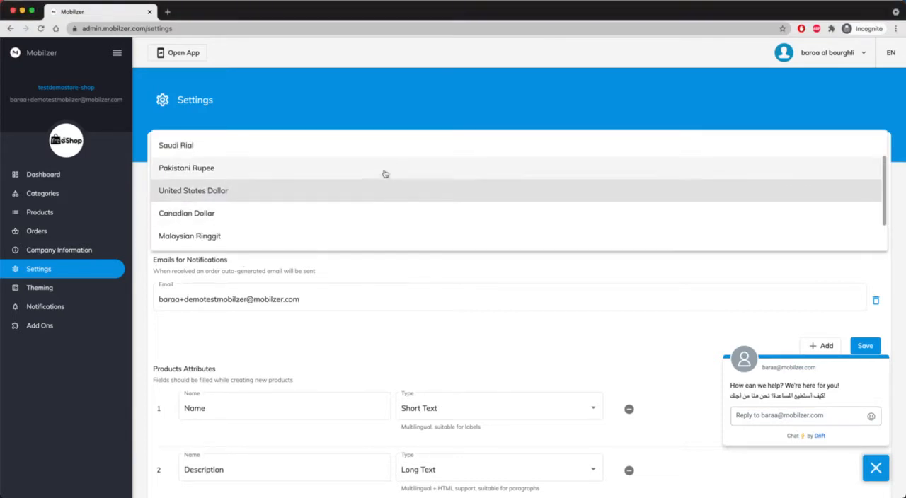
{"action": "left_click", "coordinate": [415, 269]}
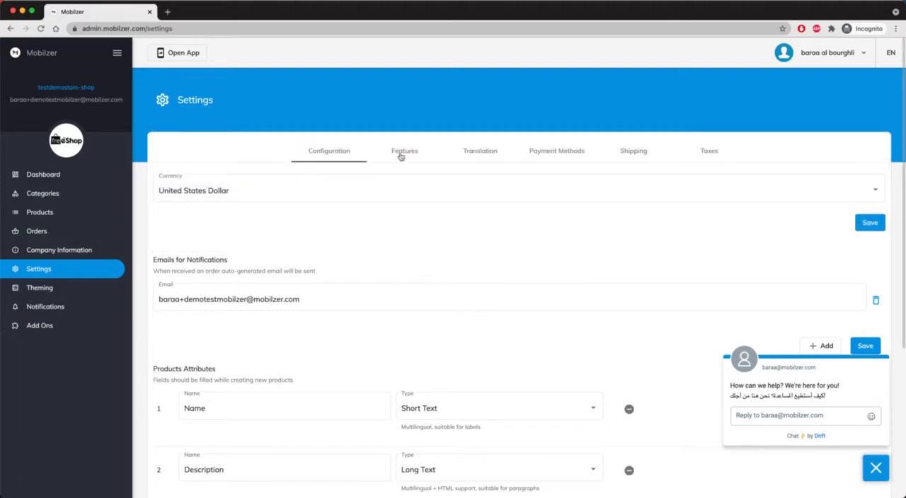
{"action": "scroll", "coordinate": [418, 234], "scroll_direction": "down", "scroll_amount": 5}
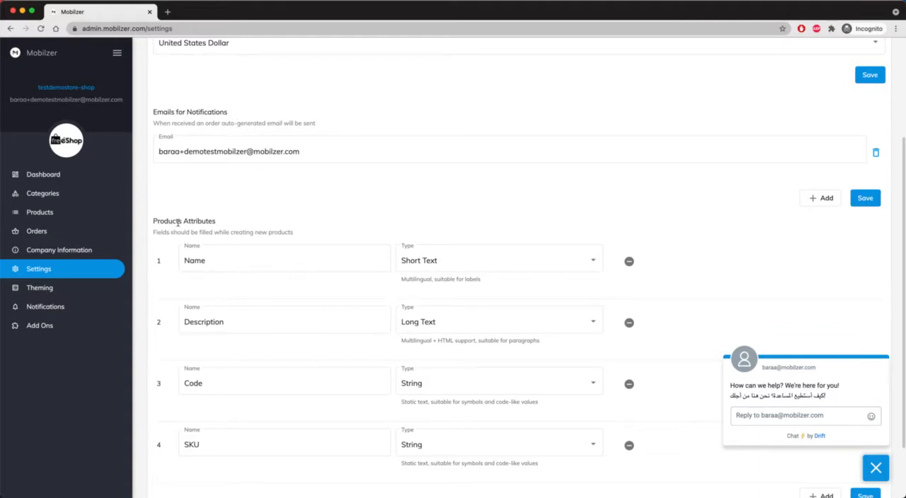
{"action": "scroll", "coordinate": [178, 223], "scroll_direction": "down", "scroll_amount": 2}
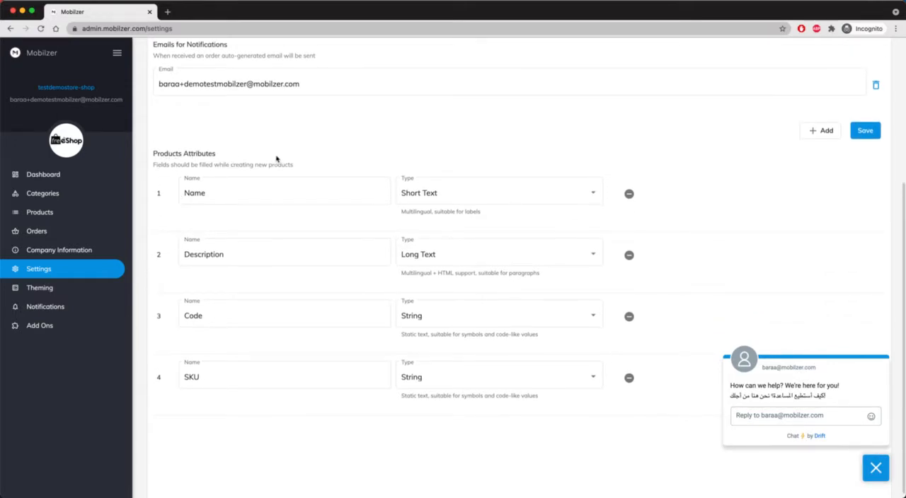
{"action": "scroll", "coordinate": [283, 178], "scroll_direction": "up", "scroll_amount": 6}
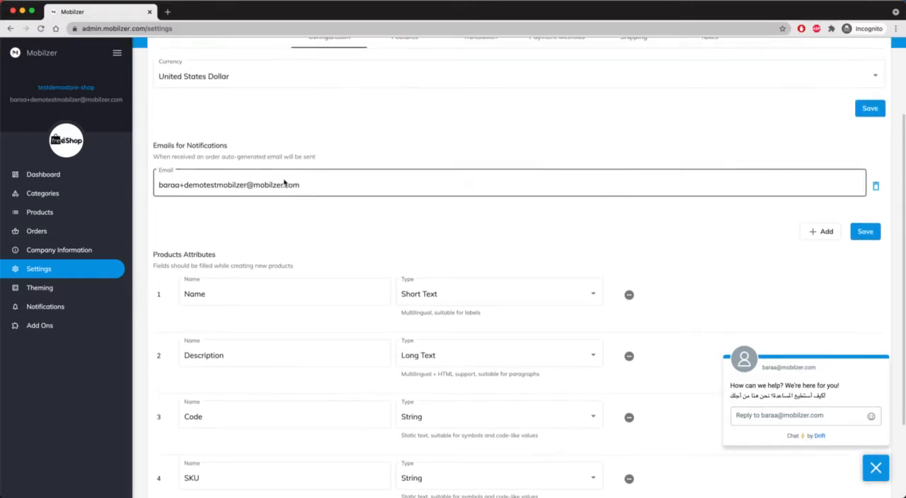
In the Features settings, turn off asking for contact email, contact phone number and address postal code, keeping Add to favourite active
{"action": "left_click", "coordinate": [408, 147]}
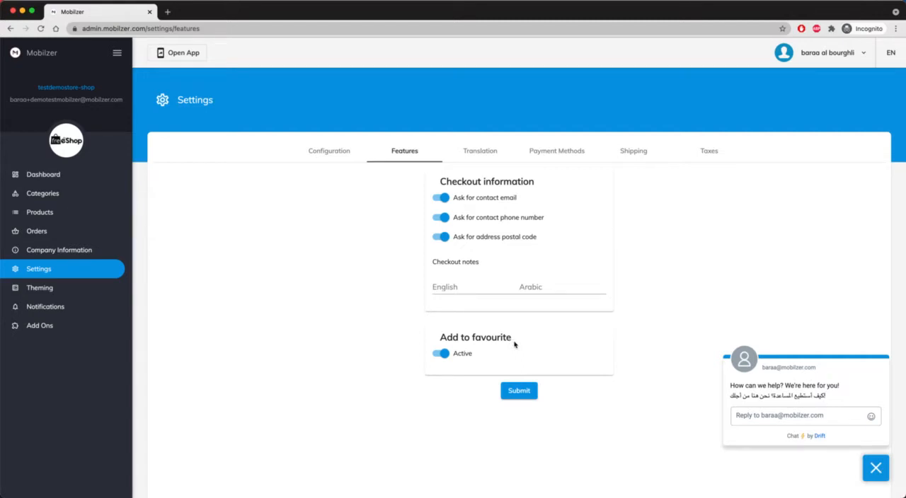
{"action": "left_click", "coordinate": [446, 354]}
{"action": "left_click", "coordinate": [440, 354]}
{"action": "left_click", "coordinate": [448, 201]}
{"action": "left_click", "coordinate": [443, 219]}
{"action": "left_click", "coordinate": [442, 239]}
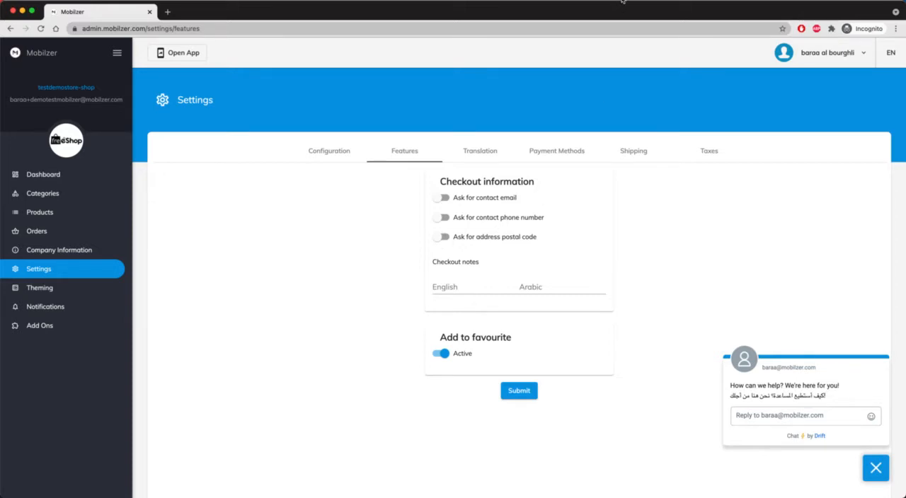
Examine the language selection and the English app text entries in the Translation settings
{"action": "left_click", "coordinate": [470, 155]}
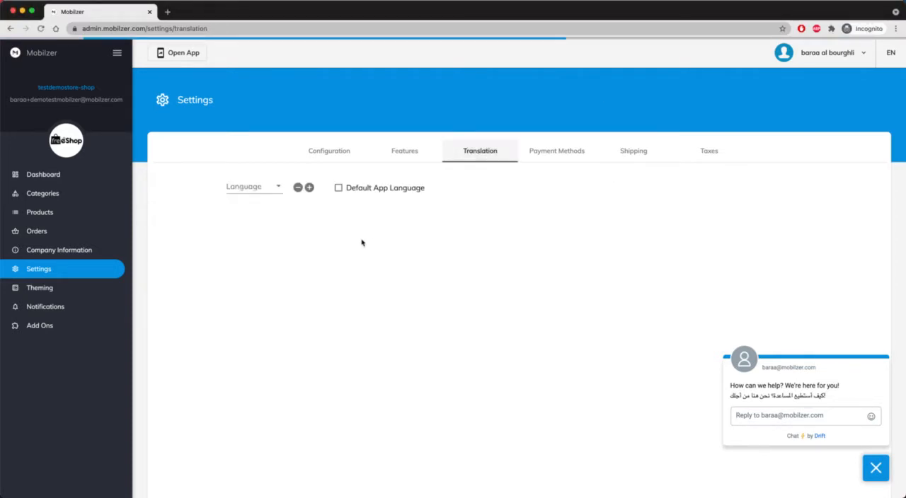
{"action": "left_click", "coordinate": [278, 187]}
{"action": "left_click", "coordinate": [280, 188]}
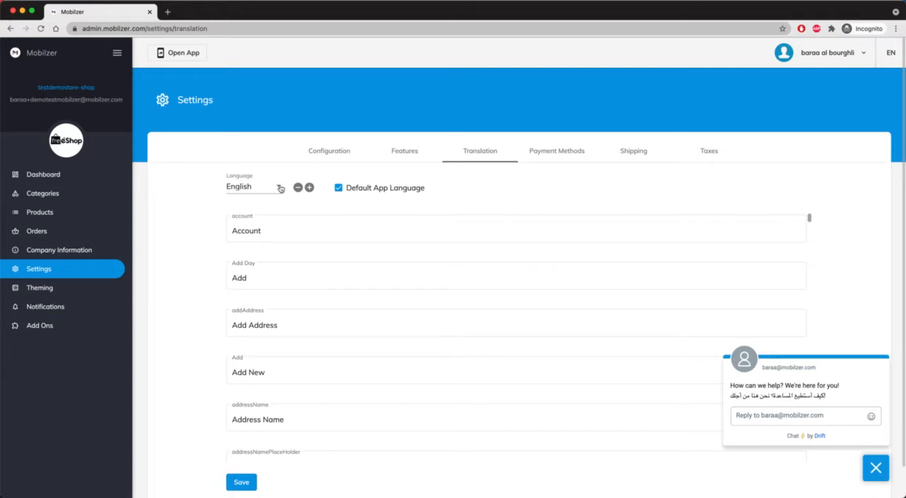
{"action": "scroll", "coordinate": [283, 244], "scroll_direction": "down", "scroll_amount": 1}
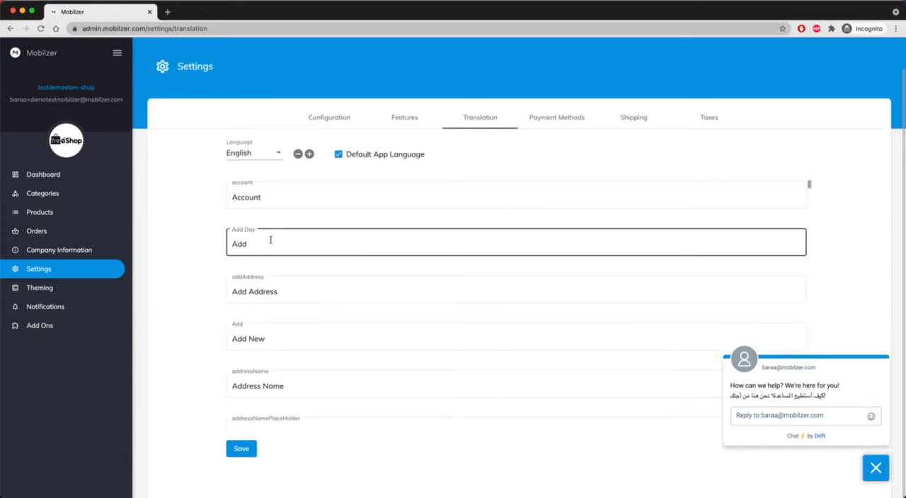
{"action": "scroll", "coordinate": [291, 400], "scroll_direction": "down", "scroll_amount": 10}
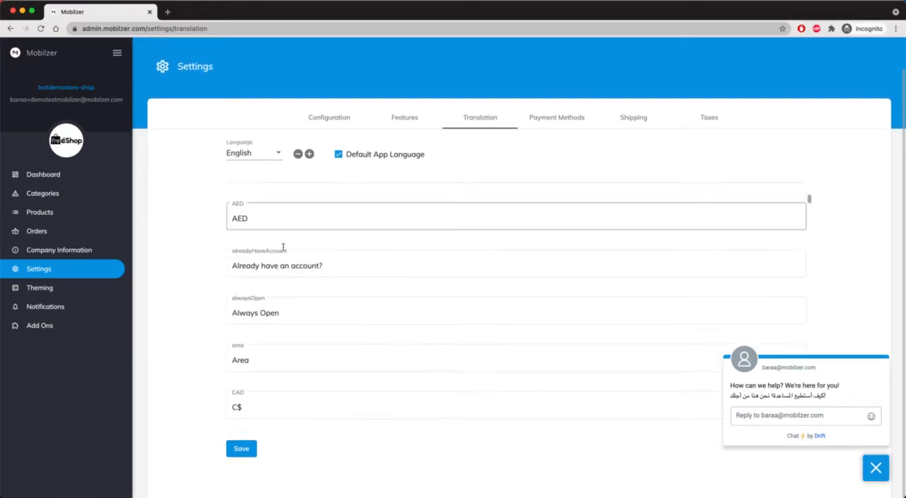
{"action": "scroll", "coordinate": [283, 247], "scroll_direction": "down", "scroll_amount": 3}
{"action": "scroll", "coordinate": [380, 190], "scroll_direction": "up", "scroll_amount": 10}
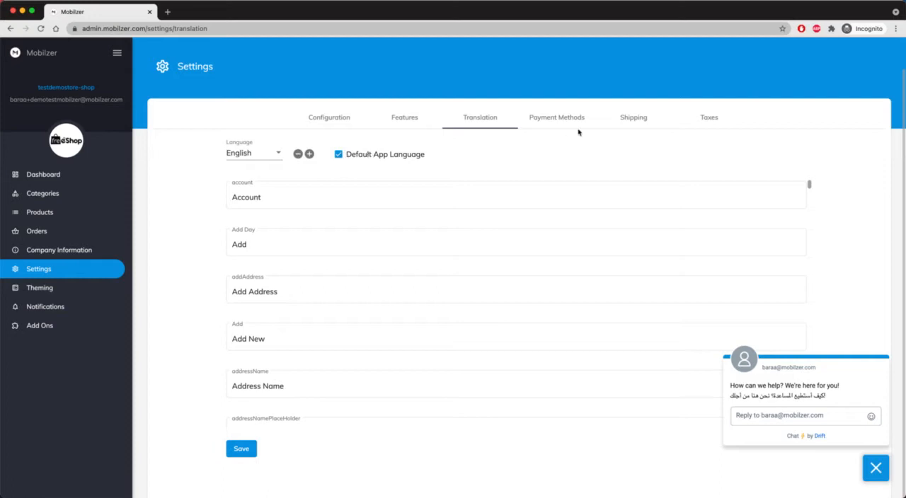
Activate the Cash on Delivery payment method with a fixed fee of 12 and save it
{"action": "left_click", "coordinate": [540, 117]}
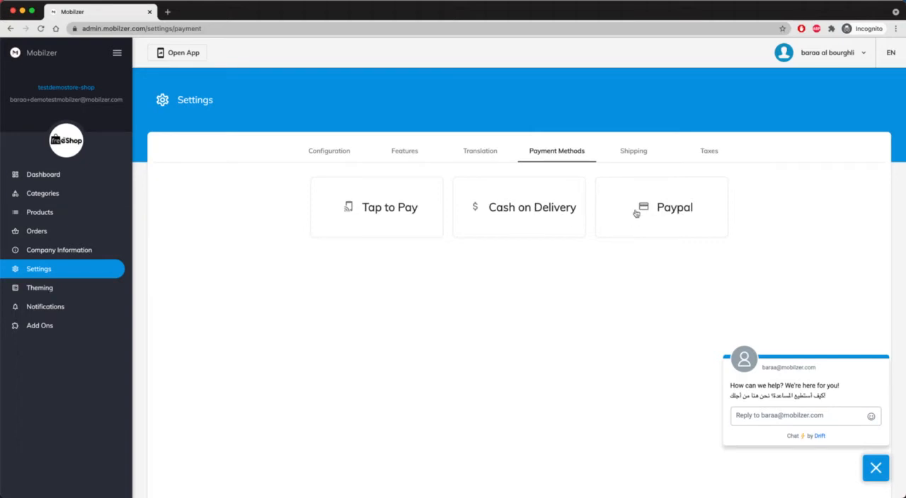
{"action": "left_click", "coordinate": [543, 212]}
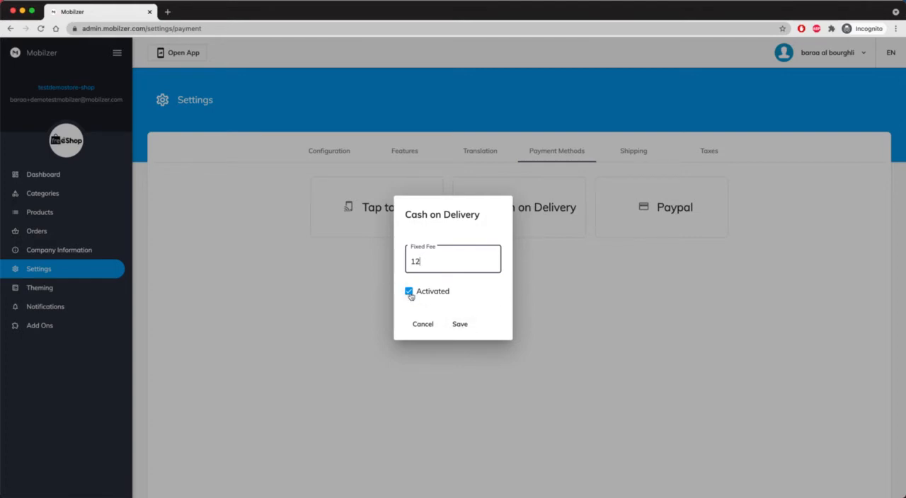
{"action": "left_click", "coordinate": [460, 324]}
Select Alabama and Alaska as the cities for the shipping cost and save the shipping settings
{"action": "left_click", "coordinate": [632, 154]}
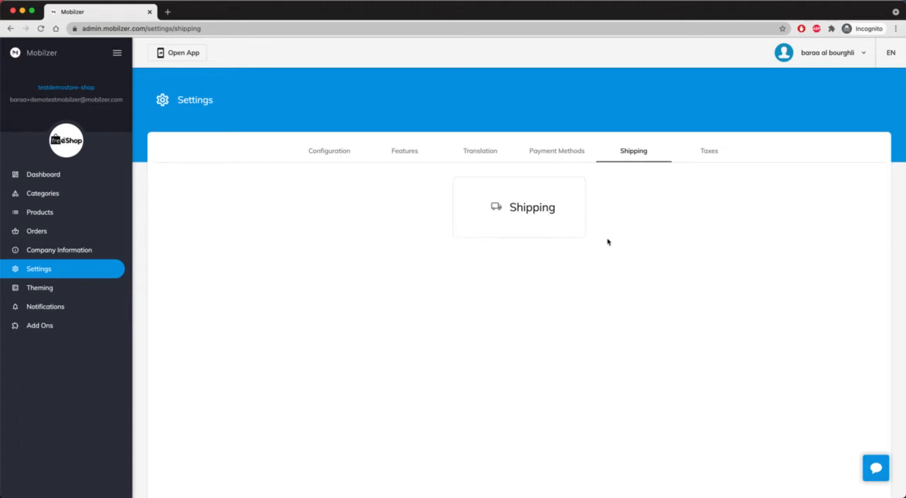
{"action": "left_click", "coordinate": [532, 206]}
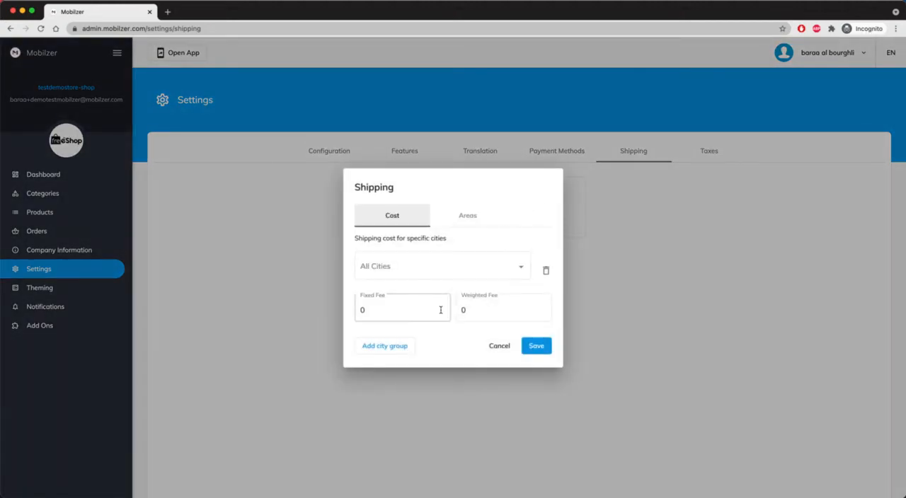
{"action": "left_click", "coordinate": [494, 305]}
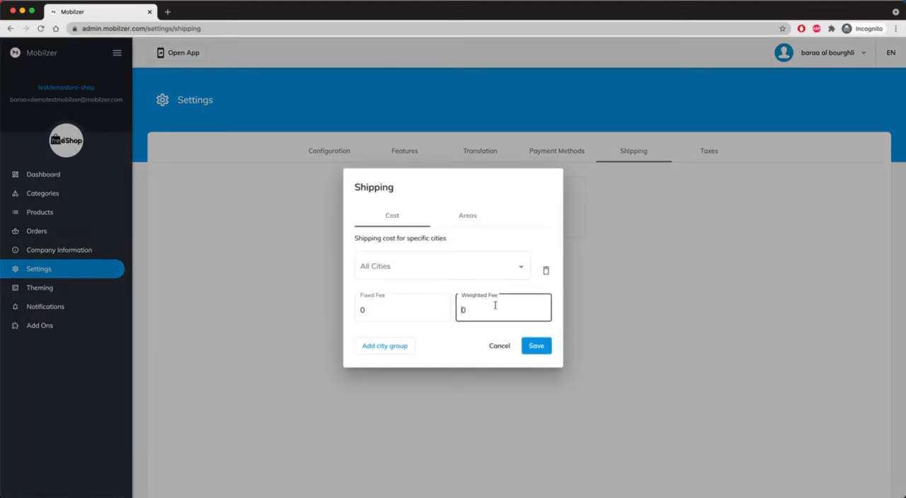
{"action": "left_click", "coordinate": [470, 263]}
{"action": "left_click", "coordinate": [358, 268]}
{"action": "left_click", "coordinate": [357, 292]}
{"action": "left_click", "coordinate": [529, 218]}
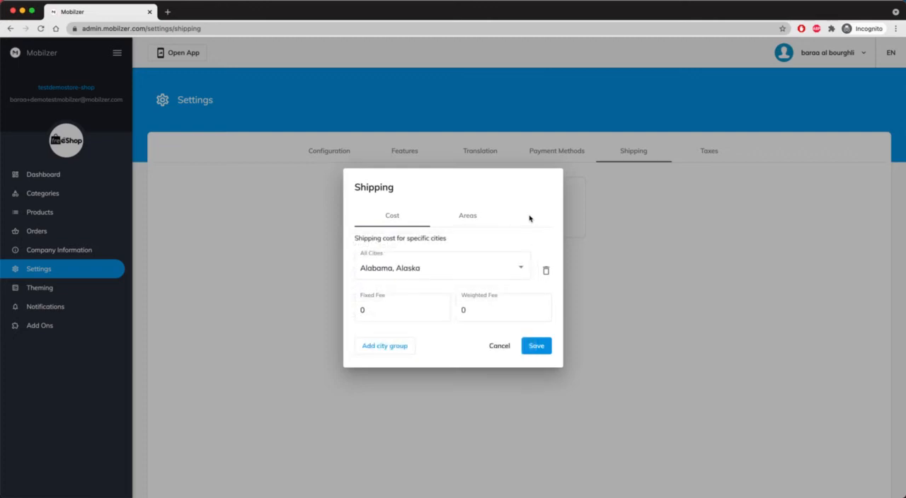
{"action": "left_click", "coordinate": [538, 347]}
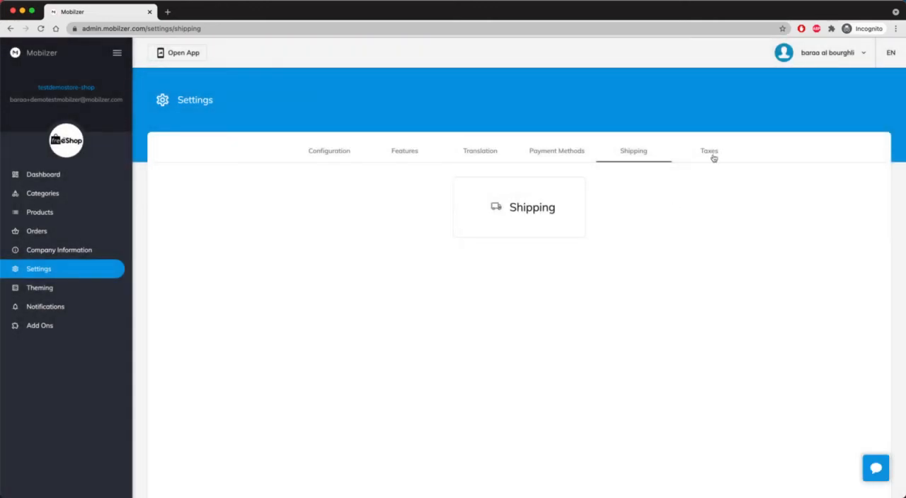
Examine the fields offered in the Taxes settings when taxes are active, leaving taxes inactive
{"action": "left_click", "coordinate": [715, 156]}
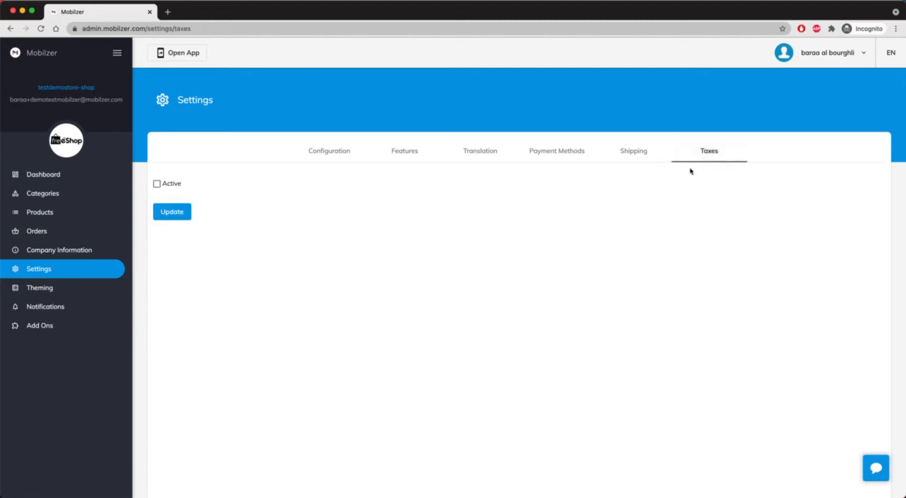
{"action": "left_click", "coordinate": [156, 184]}
{"action": "left_click", "coordinate": [156, 184]}
{"action": "left_click", "coordinate": [157, 184]}
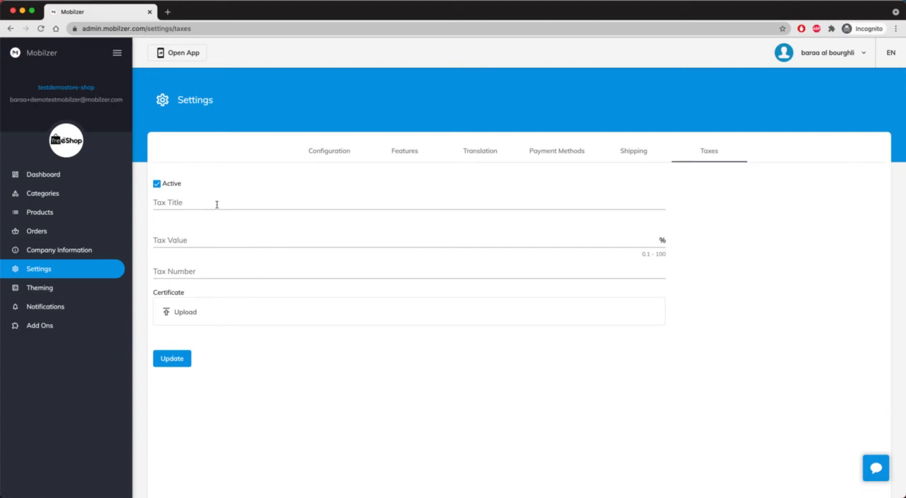
{"action": "left_click", "coordinate": [156, 186]}
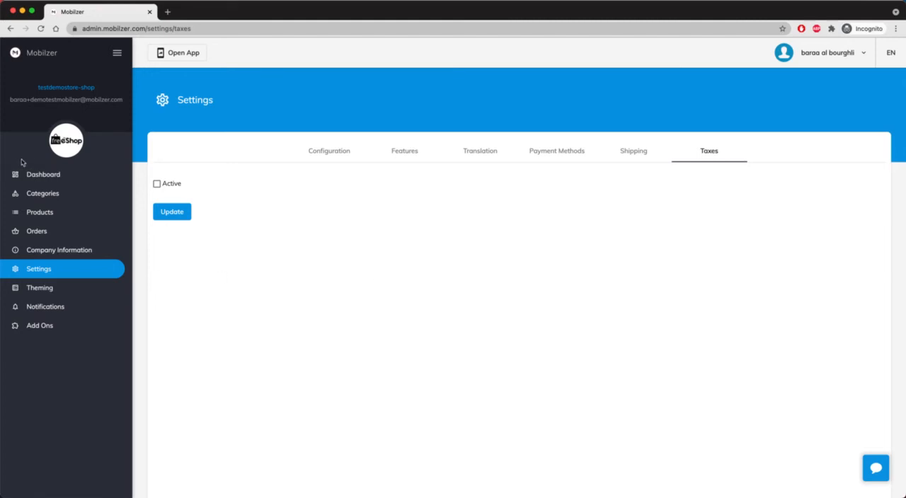
Start a new category named "Shopping collection" and upload the Category image from the Mobilzer Demo folder for it
{"action": "left_click", "coordinate": [45, 175]}
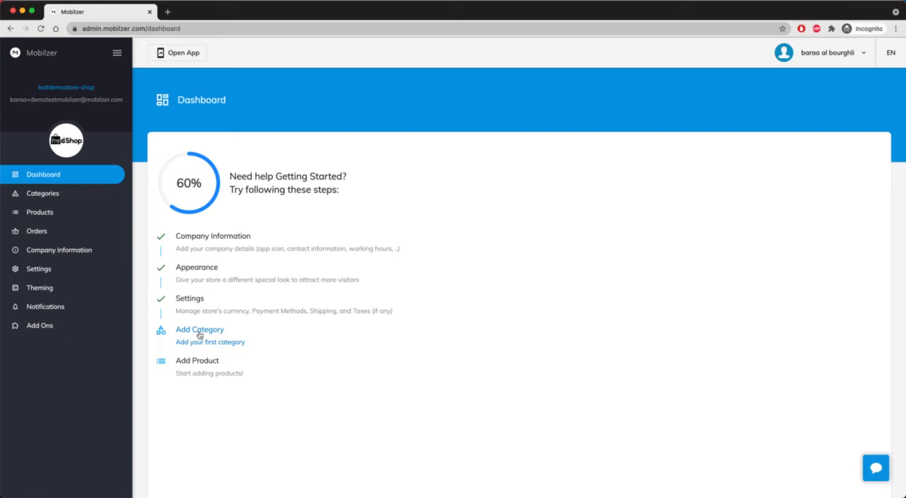
{"action": "left_click", "coordinate": [200, 332]}
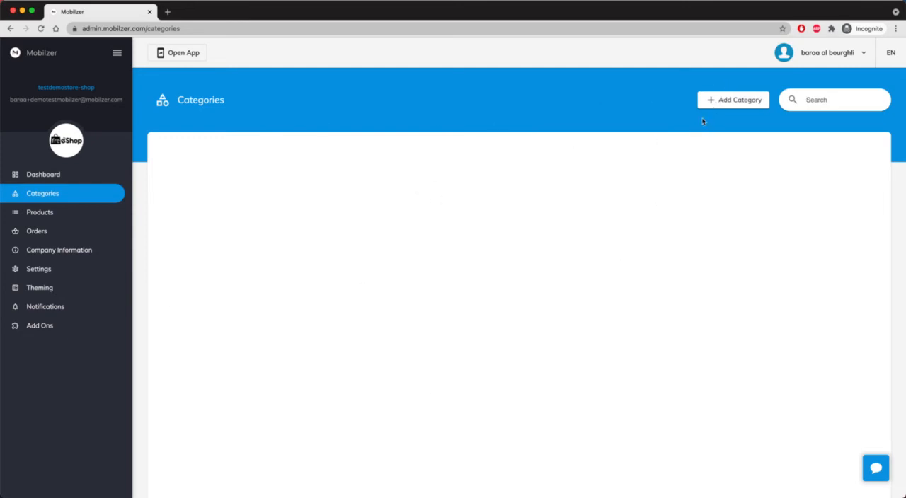
{"action": "left_click", "coordinate": [715, 105]}
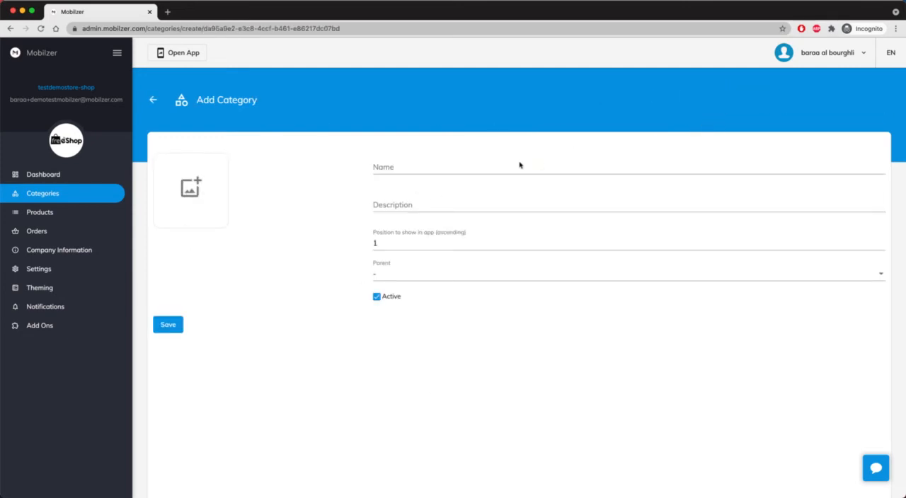
{"action": "left_click", "coordinate": [423, 169]}
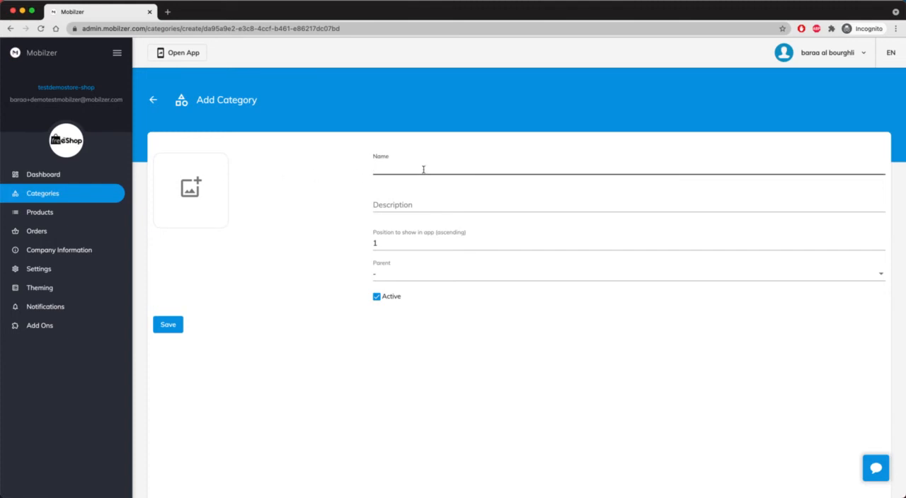
{"action": "type", "text": "Shopping collection"}
{"action": "left_click", "coordinate": [191, 186]}
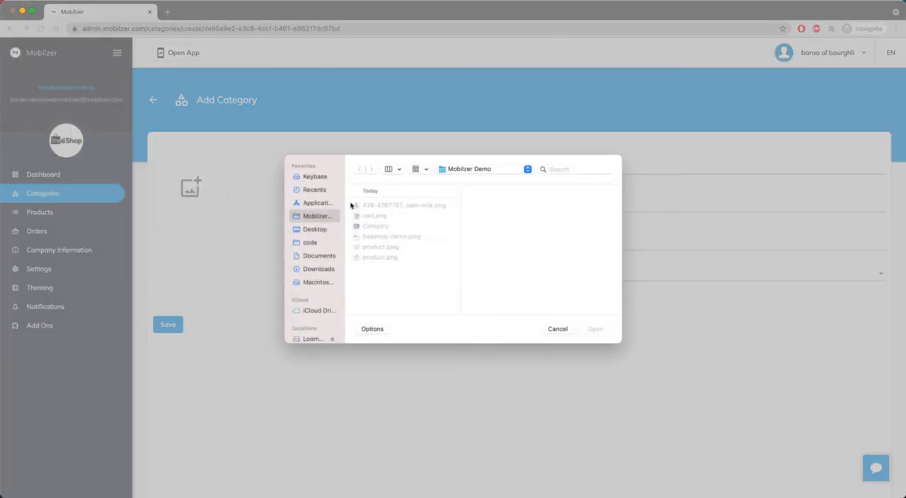
{"action": "left_click", "coordinate": [387, 226]}
{"action": "left_click", "coordinate": [599, 329]}
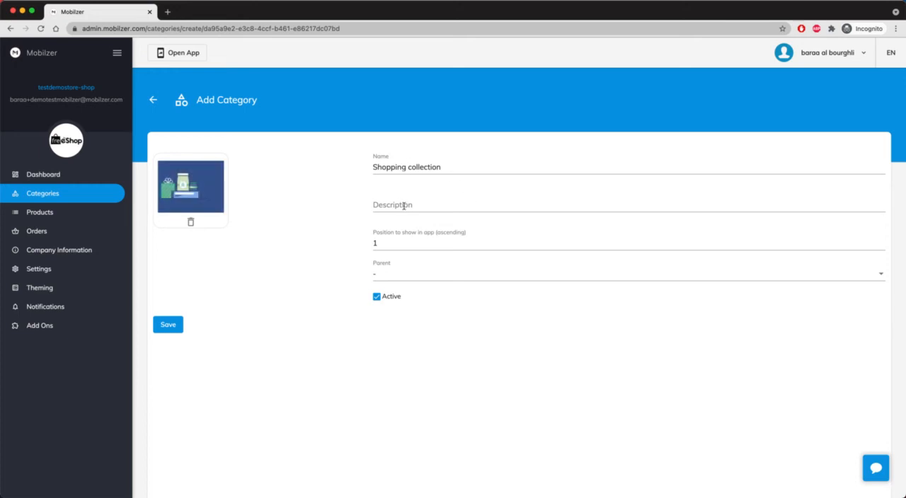
Describe the category as "A mix bag of things to buy", save it and return to the dashboard
{"action": "left_click", "coordinate": [405, 205]}
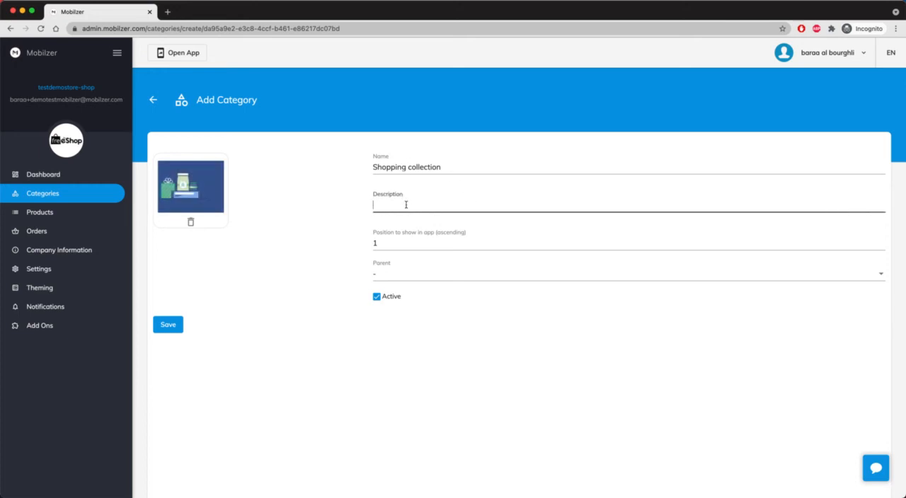
{"action": "type", "text": "A mix bag of things to buy"}
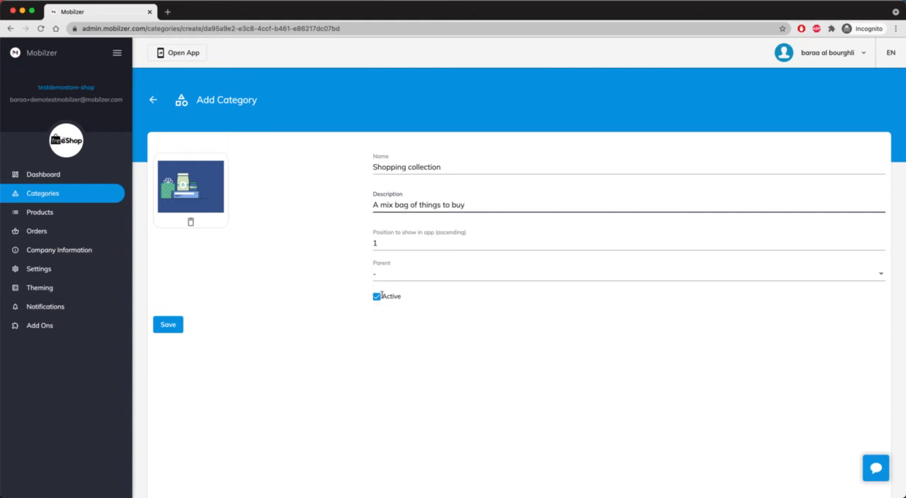
{"action": "left_click", "coordinate": [172, 325]}
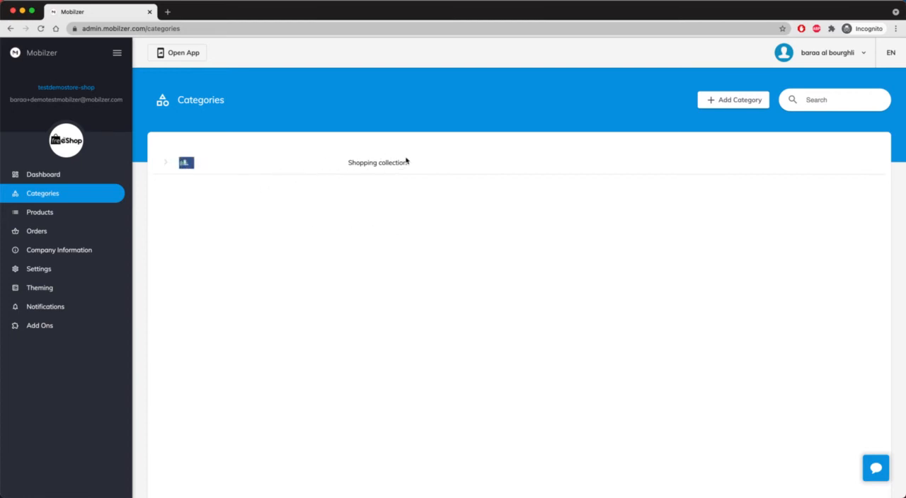
{"action": "left_click", "coordinate": [66, 177]}
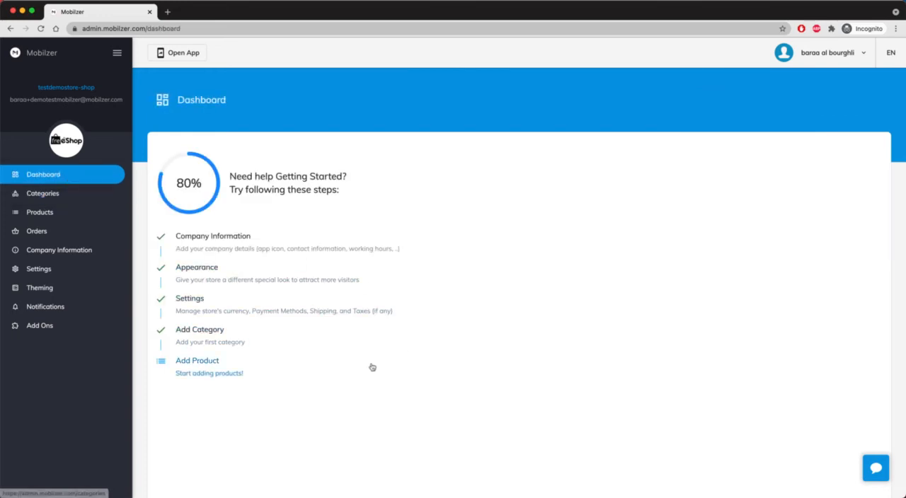
Start adding a new product and assign it to the "Shopping collection" category
{"action": "left_click", "coordinate": [207, 376]}
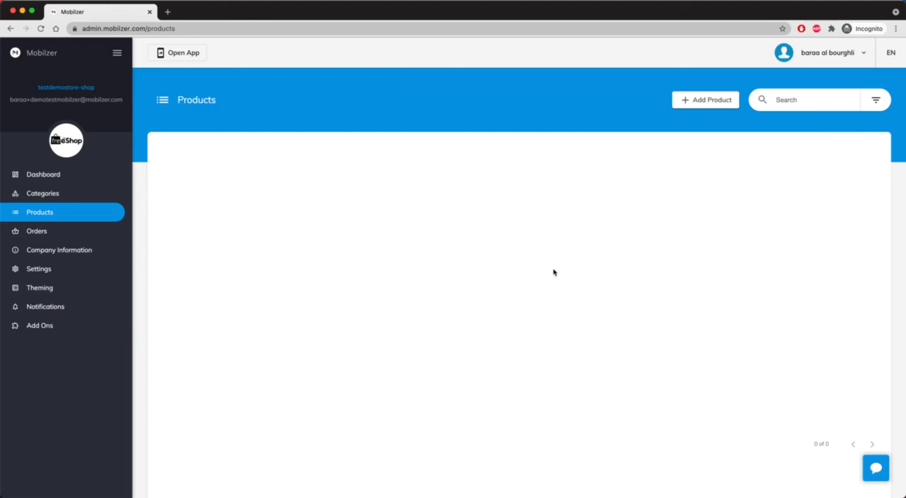
{"action": "left_click", "coordinate": [695, 107]}
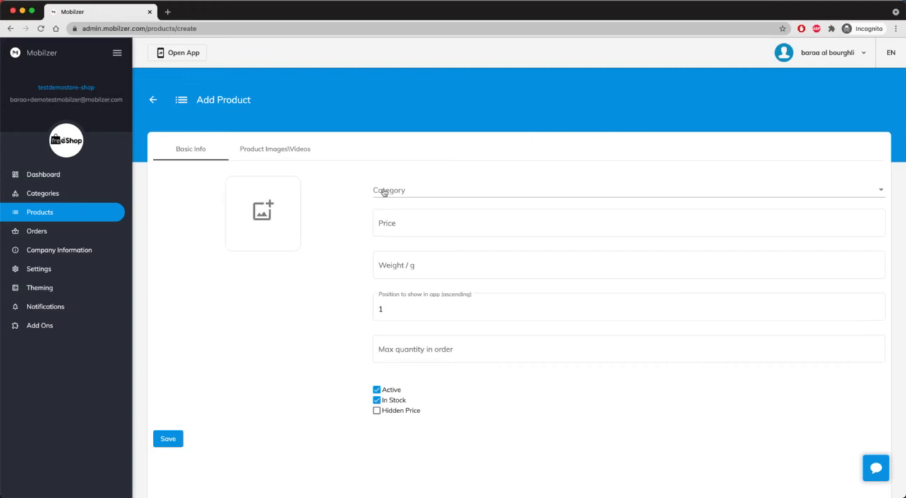
{"action": "left_click", "coordinate": [383, 192]}
{"action": "left_click", "coordinate": [417, 195]}
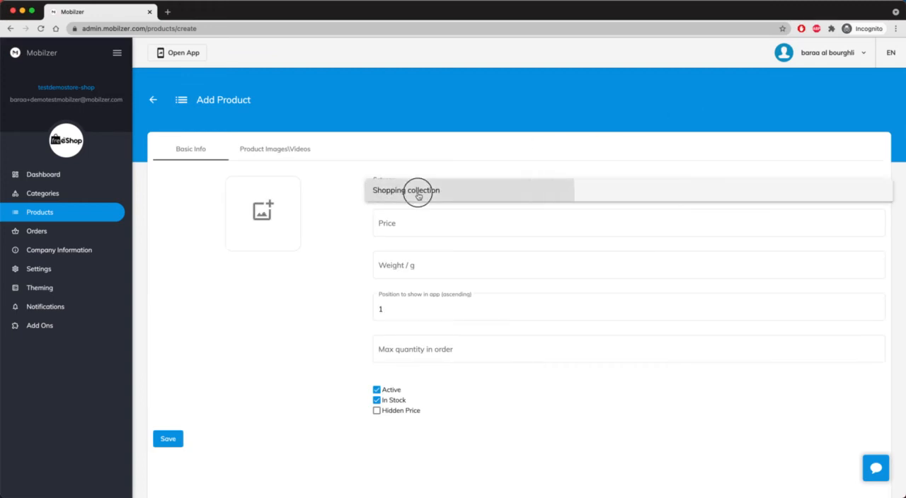
Name the product "My first awesome product" and enter "Something awesome" as its description
{"action": "left_click", "coordinate": [415, 225]}
{"action": "left_click", "coordinate": [414, 225]}
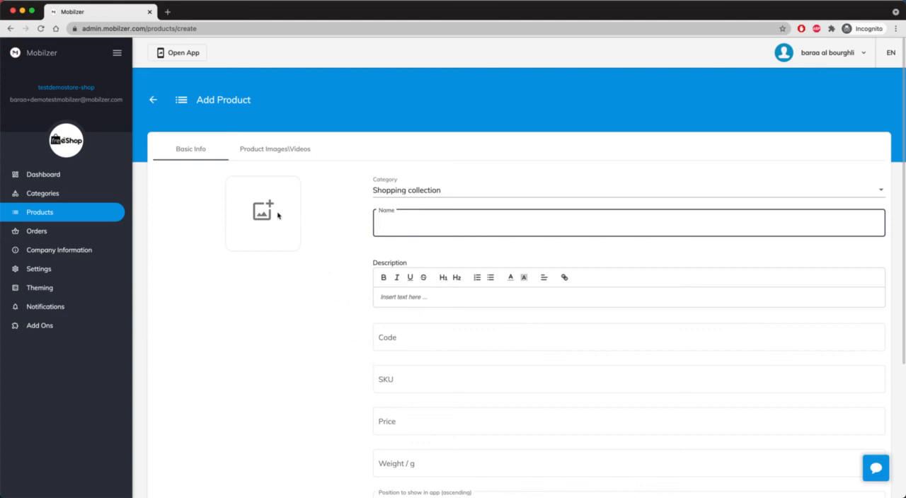
{"action": "left_click", "coordinate": [280, 153]}
{"action": "left_click", "coordinate": [209, 151]}
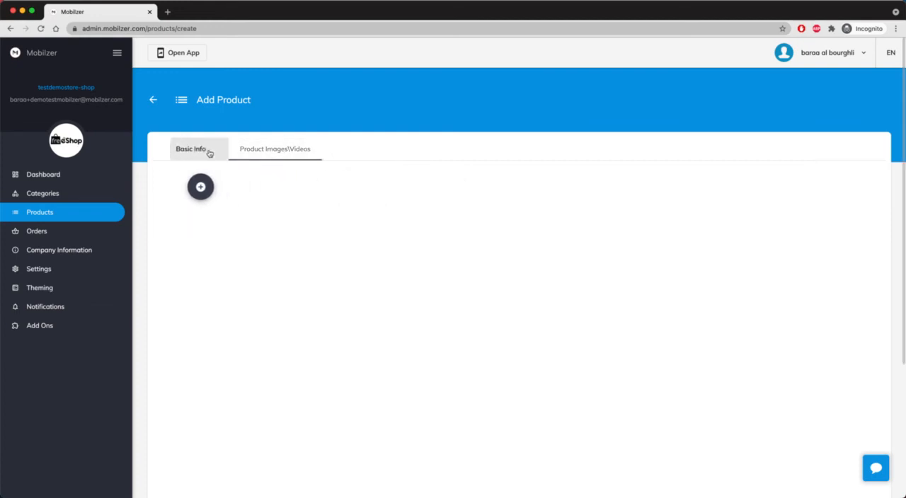
{"action": "left_click", "coordinate": [441, 225]}
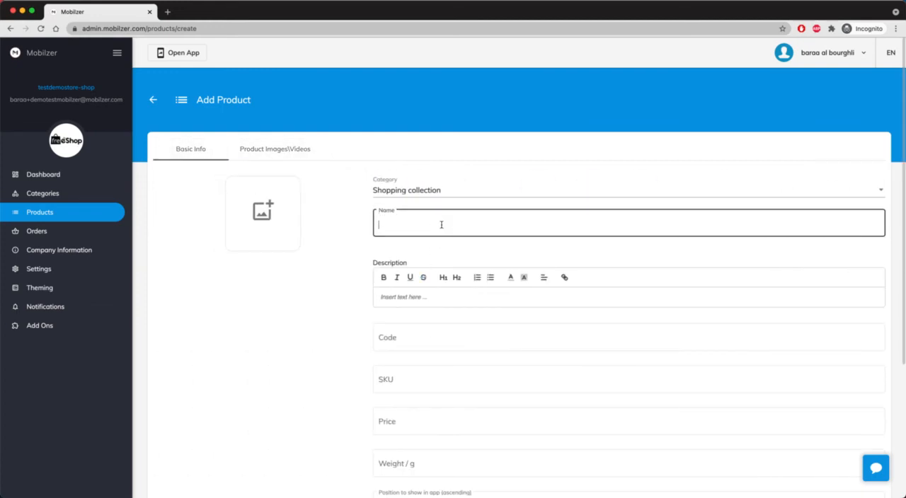
{"action": "type", "text": "My first awesome product"}
{"action": "left_click", "coordinate": [438, 294]}
{"action": "type", "text": "Something awesome"}
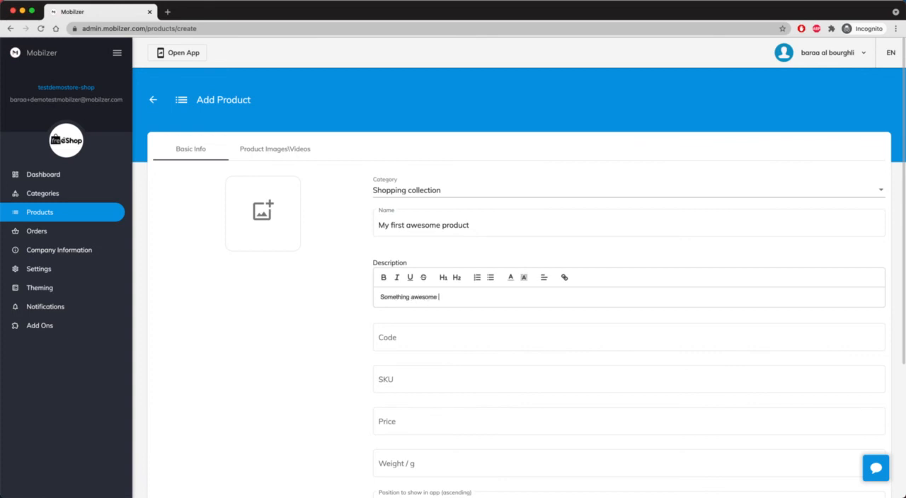
Highlight the word "awesome" in orange and colour the word "Something" red in the product description
{"action": "key", "text": "shift+Left"}
{"action": "key", "text": "shift+Left"}
{"action": "key", "text": "shift+Left"}
{"action": "key", "text": "shift+Left"}
{"action": "key", "text": "shift+Left"}
{"action": "key", "text": "shift+Left"}
{"action": "key", "text": "shift+Left"}
{"action": "left_click", "coordinate": [524, 278]}
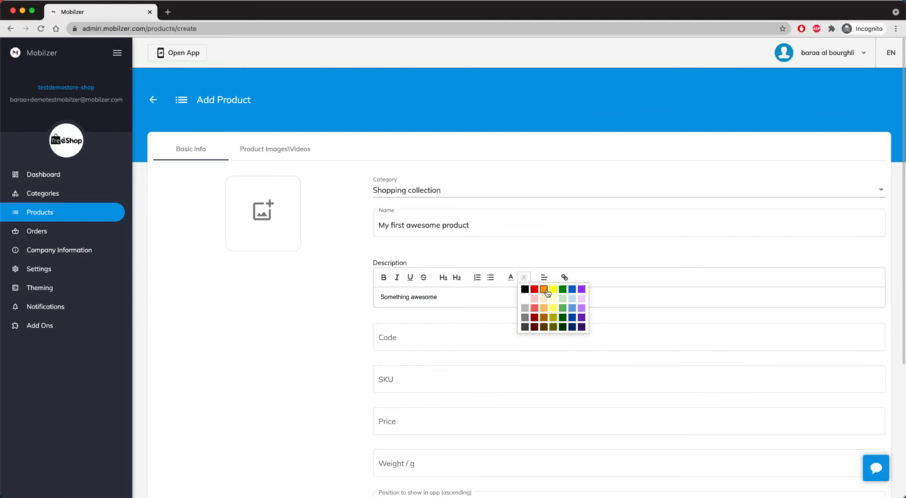
{"action": "left_click", "coordinate": [547, 293]}
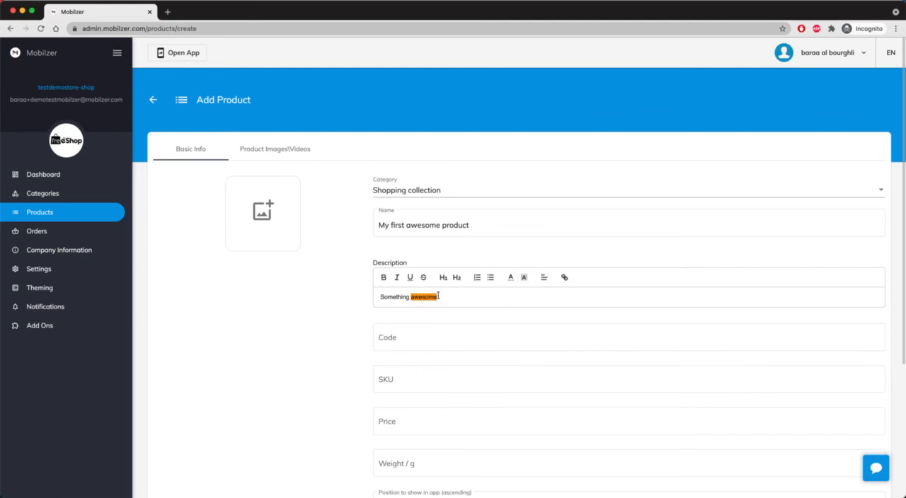
{"action": "left_click_drag", "start_coordinate": [410, 297], "coordinate": [364, 296]}
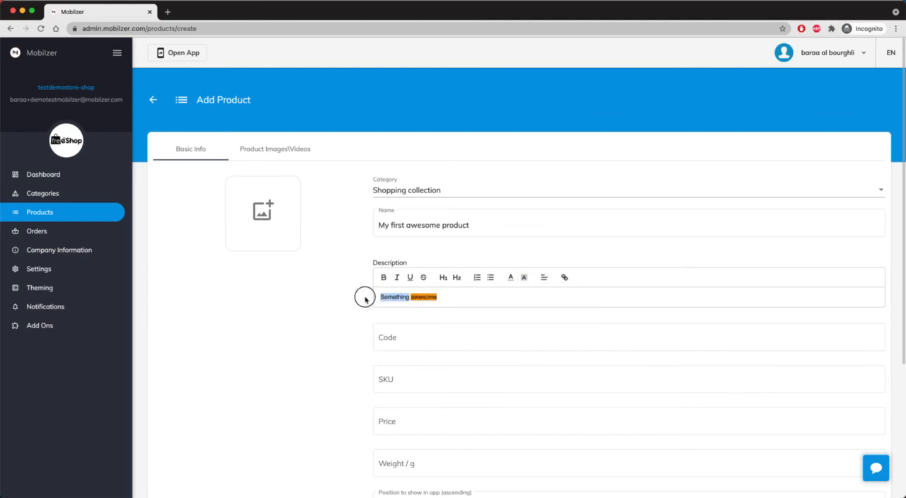
{"action": "left_click", "coordinate": [514, 280]}
{"action": "left_click", "coordinate": [513, 280]}
{"action": "left_click", "coordinate": [513, 279]}
{"action": "left_click", "coordinate": [521, 289]}
Set the product's code to 123 and its SKU to 666555
{"action": "left_click", "coordinate": [417, 338]}
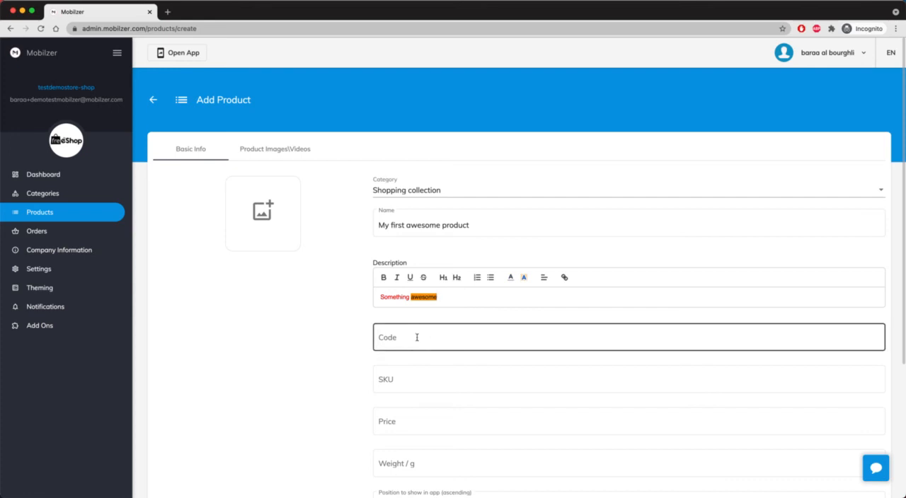
{"action": "scroll", "coordinate": [417, 338], "scroll_direction": "down", "scroll_amount": 2}
{"action": "left_click", "coordinate": [400, 290]}
{"action": "type", "text": "123"}
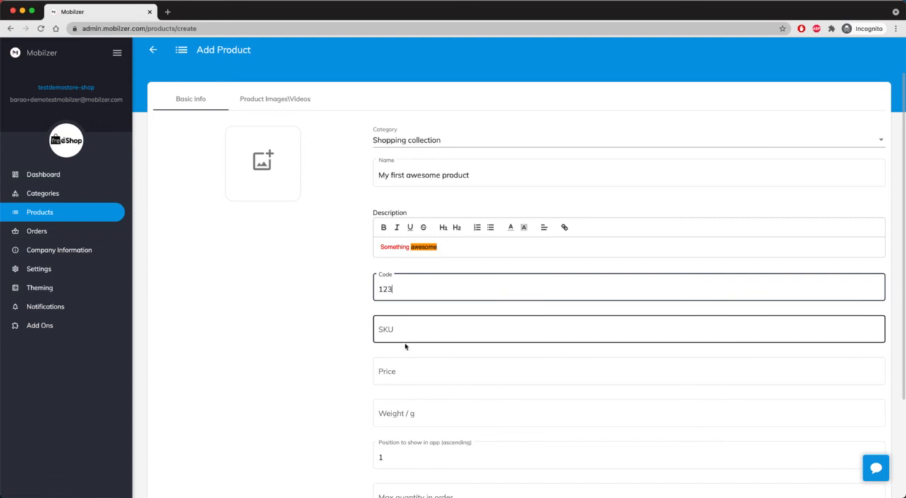
{"action": "left_click", "coordinate": [405, 332]}
{"action": "type", "text": "66"}
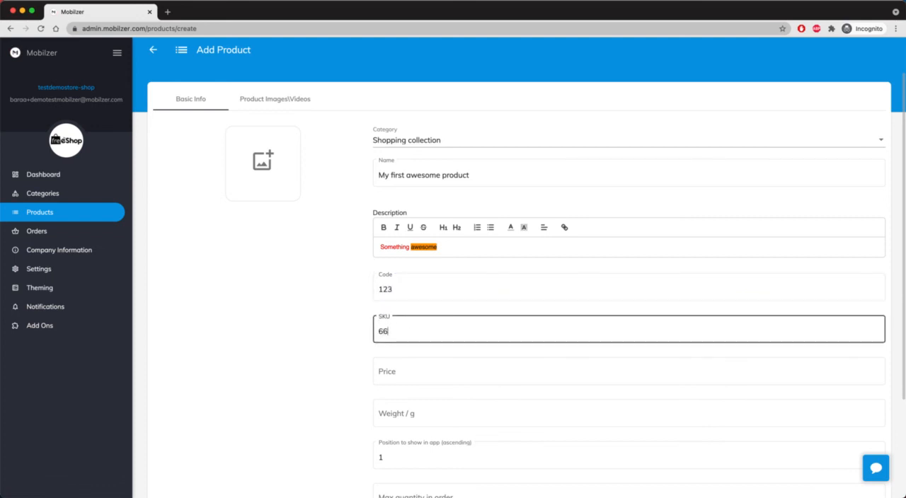
{"action": "type", "text": "6555"}
Set the product's price to 134 and its weight to 500 g
{"action": "scroll", "coordinate": [406, 344], "scroll_direction": "down", "scroll_amount": 1}
{"action": "left_click", "coordinate": [404, 336]}
{"action": "type", "text": "1"}
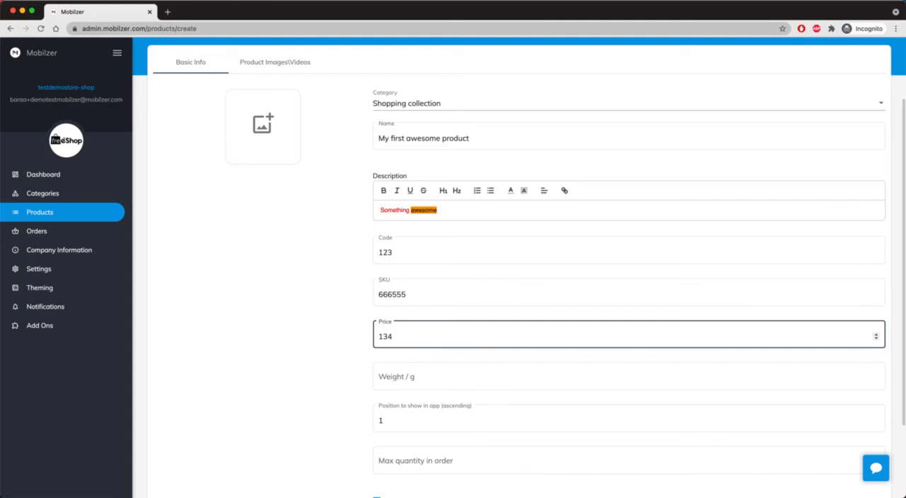
{"action": "type", "text": "34"}
{"action": "scroll", "coordinate": [406, 338], "scroll_direction": "down", "scroll_amount": 1}
{"action": "left_click", "coordinate": [412, 329]}
{"action": "type", "text": "500"}
{"action": "left_click", "coordinate": [415, 370]}
{"action": "scroll", "coordinate": [414, 371], "scroll_direction": "down", "scroll_amount": 1}
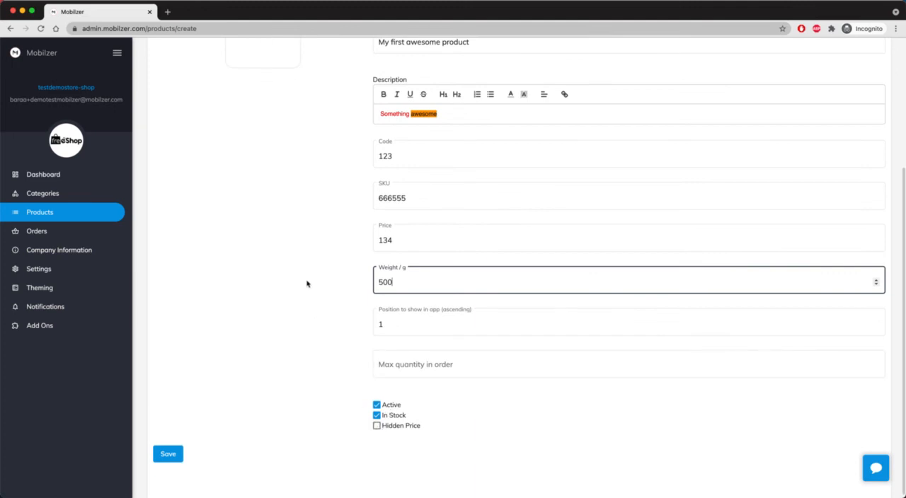
Upload product.png from the Mobilzer Demo folder as the product's main image
{"action": "scroll", "coordinate": [306, 283], "scroll_direction": "up", "scroll_amount": 5}
{"action": "left_click", "coordinate": [263, 205]}
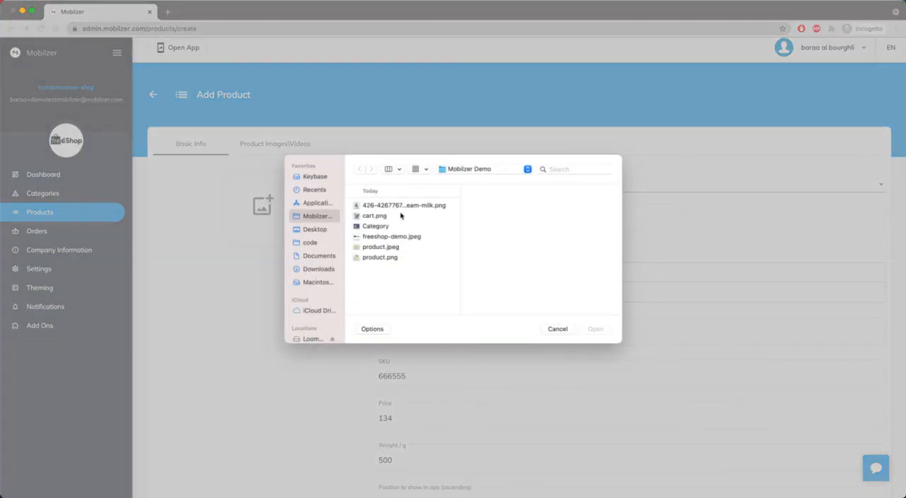
{"action": "left_click", "coordinate": [380, 257]}
{"action": "left_click", "coordinate": [595, 329]}
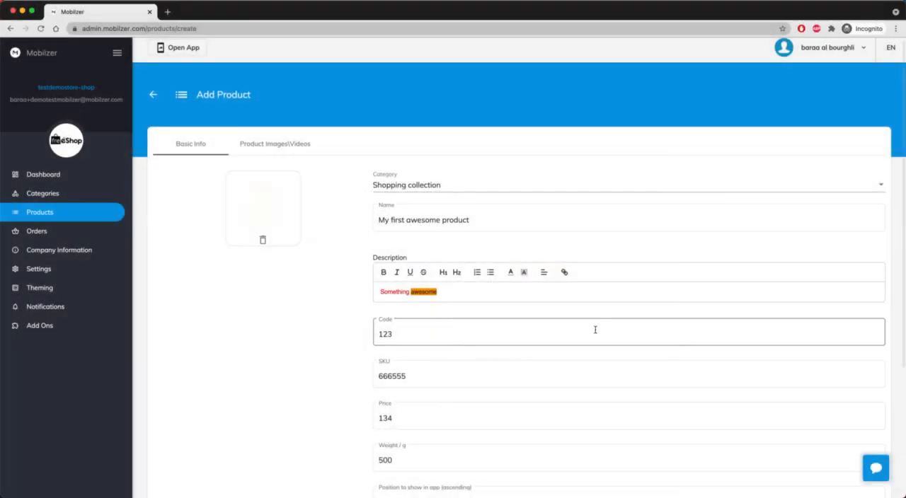
Add product.jpeg as an additional image of the product and save the product
{"action": "scroll", "coordinate": [309, 299], "scroll_direction": "down", "scroll_amount": 2}
{"action": "scroll", "coordinate": [310, 300], "scroll_direction": "down", "scroll_amount": 1}
{"action": "scroll", "coordinate": [309, 298], "scroll_direction": "up", "scroll_amount": 5}
{"action": "left_click", "coordinate": [272, 147]}
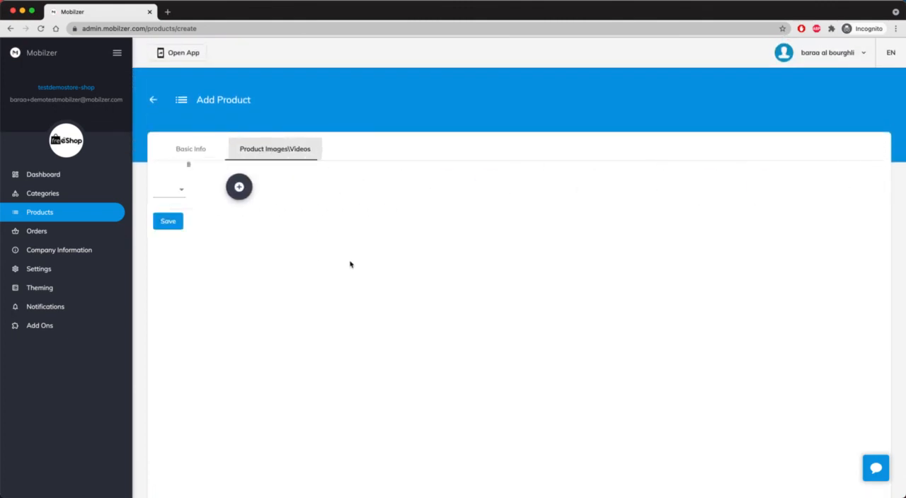
{"action": "left_click", "coordinate": [201, 182]}
{"action": "left_click", "coordinate": [204, 210]}
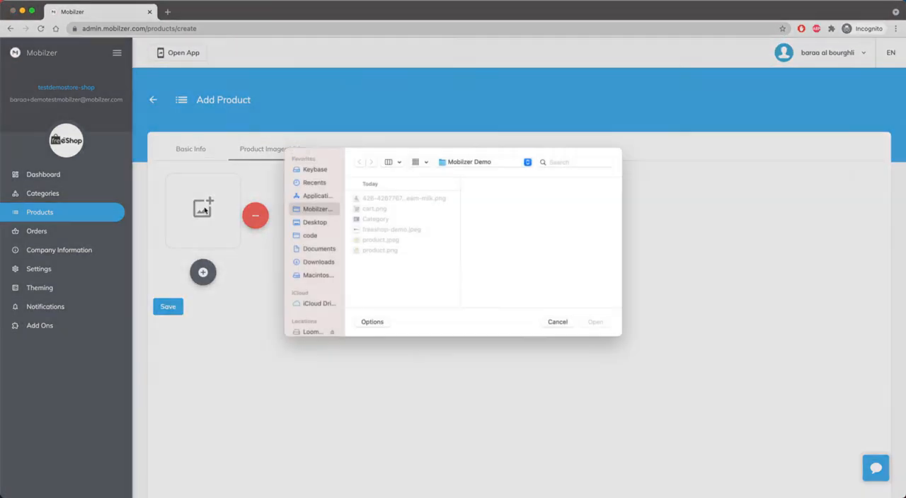
{"action": "left_click", "coordinate": [373, 246]}
{"action": "left_click", "coordinate": [595, 332]}
{"action": "left_click", "coordinate": [175, 309]}
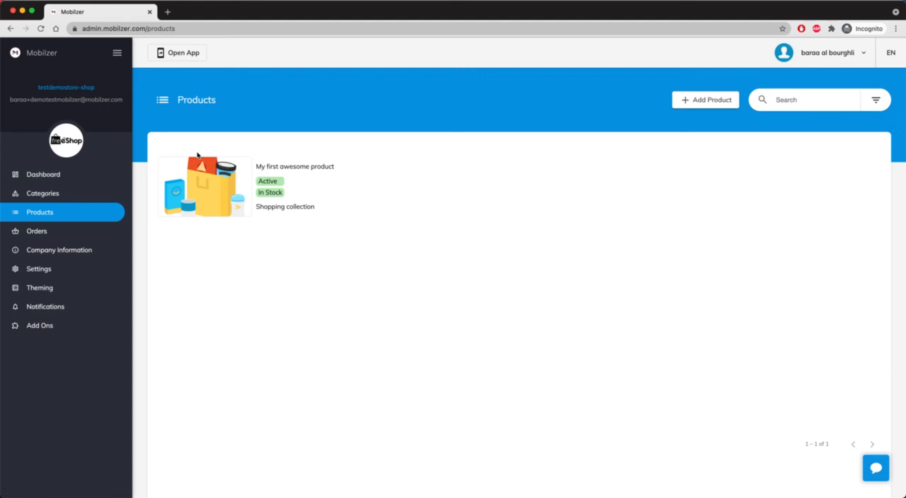
Return to the dashboard, open the store app and view "My first awesome product" in the Shopping collection category
{"action": "left_click", "coordinate": [57, 176]}
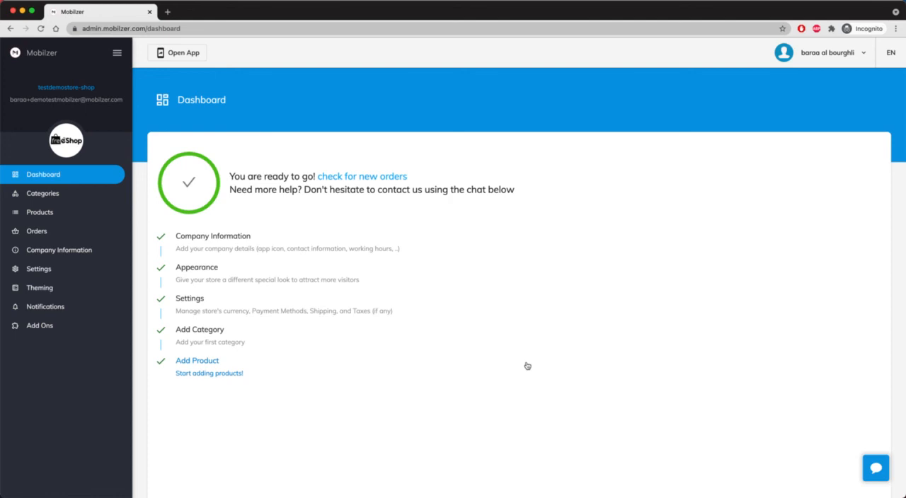
{"action": "left_click", "coordinate": [185, 53]}
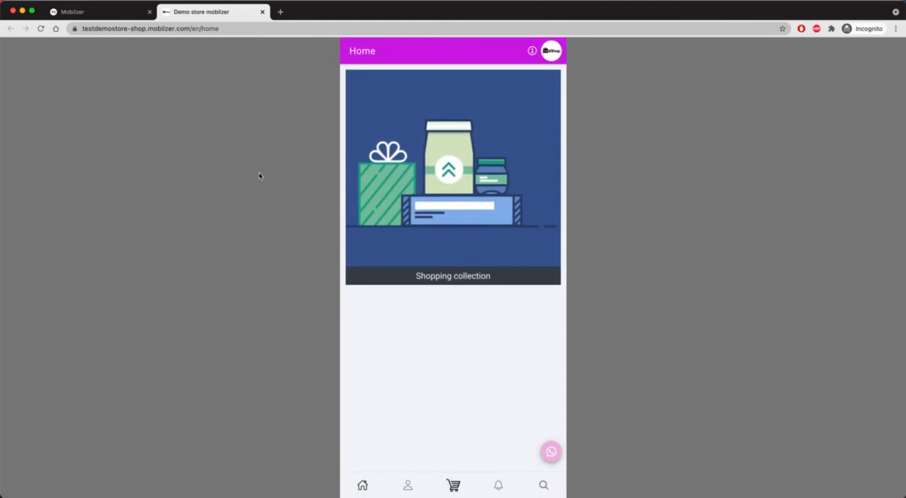
{"action": "left_click", "coordinate": [438, 182]}
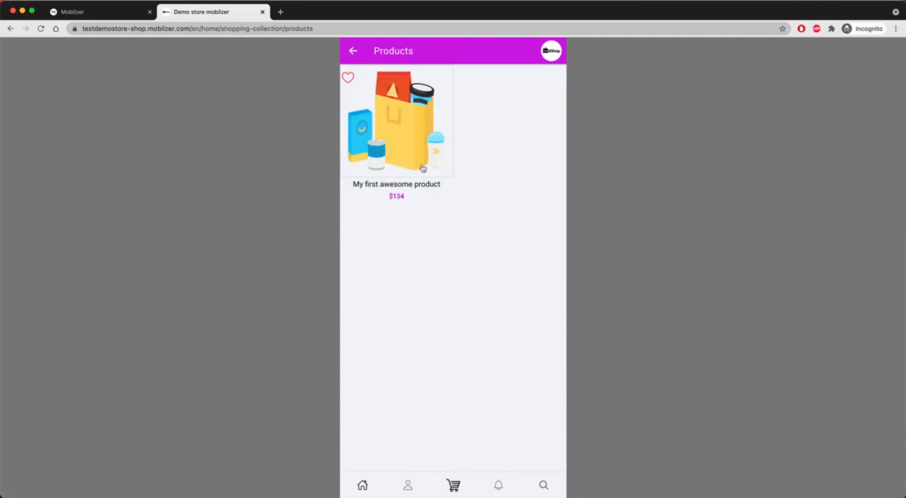
{"action": "left_click", "coordinate": [411, 156]}
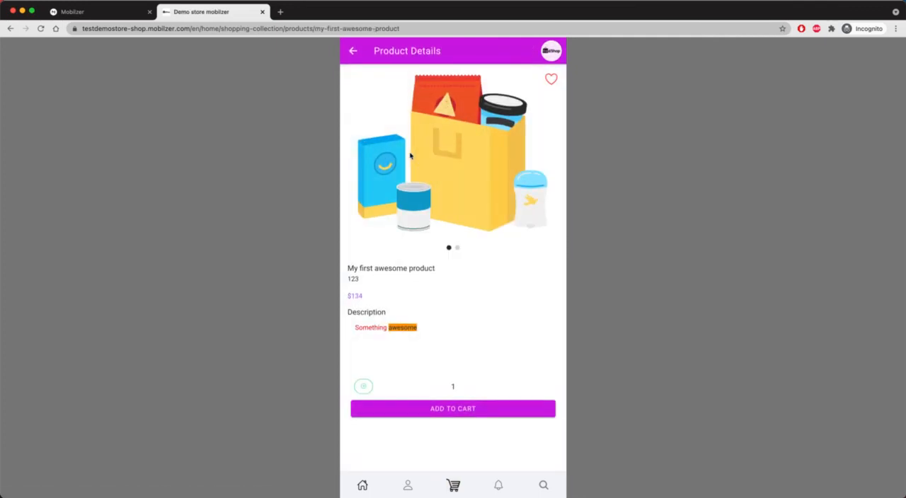
Set the product's quantity to 3, add it to the cart and check the cart
{"action": "left_click", "coordinate": [364, 387]}
{"action": "left_click", "coordinate": [365, 387]}
{"action": "left_click", "coordinate": [468, 411]}
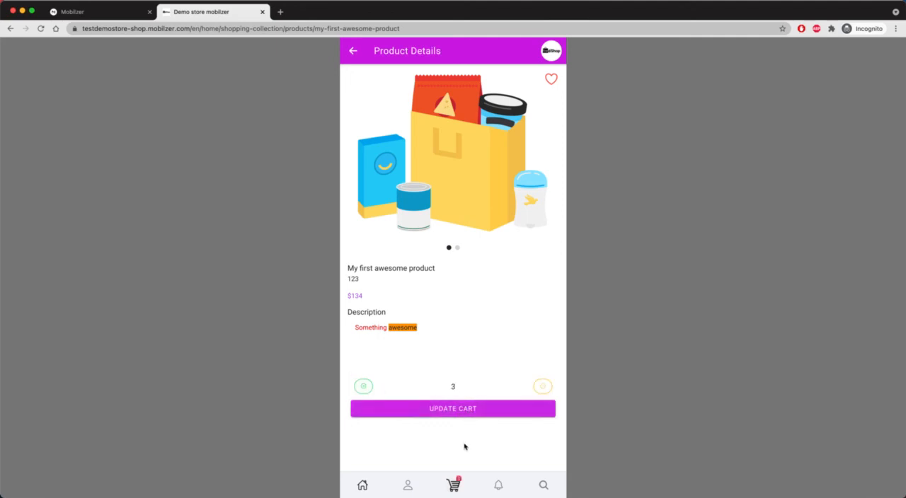
{"action": "left_click", "coordinate": [453, 485]}
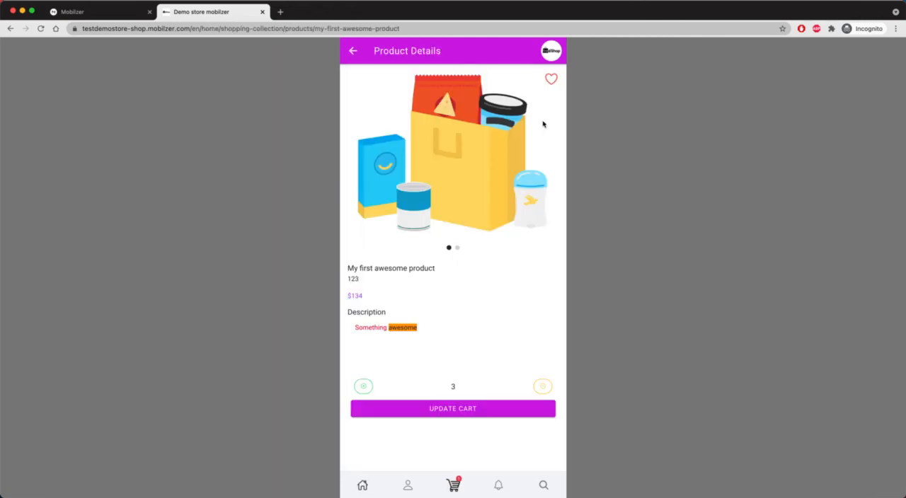
Go back to the store's home page and view the company information page
{"action": "left_click", "coordinate": [362, 487]}
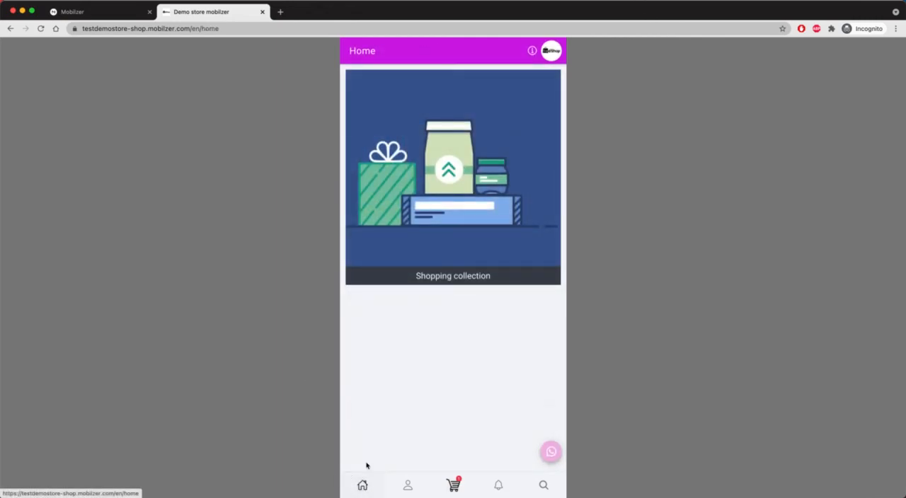
{"action": "left_click", "coordinate": [531, 51]}
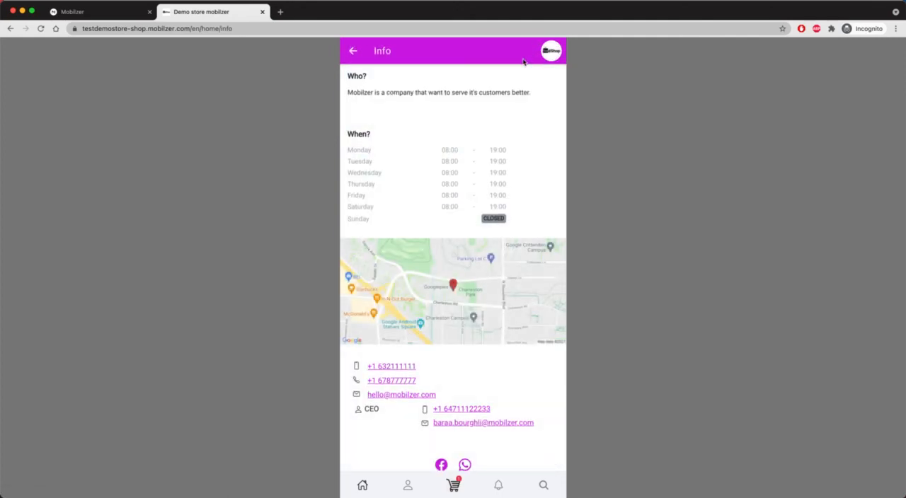